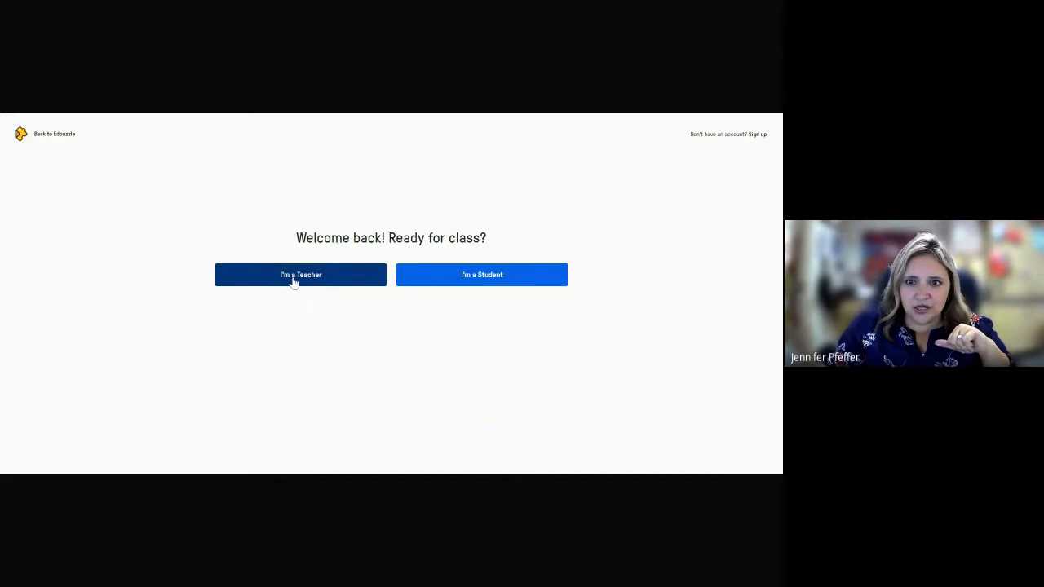
Sign in to Edpuzzle as a teacher through Google, choosing the school district account
left_click(293, 277)
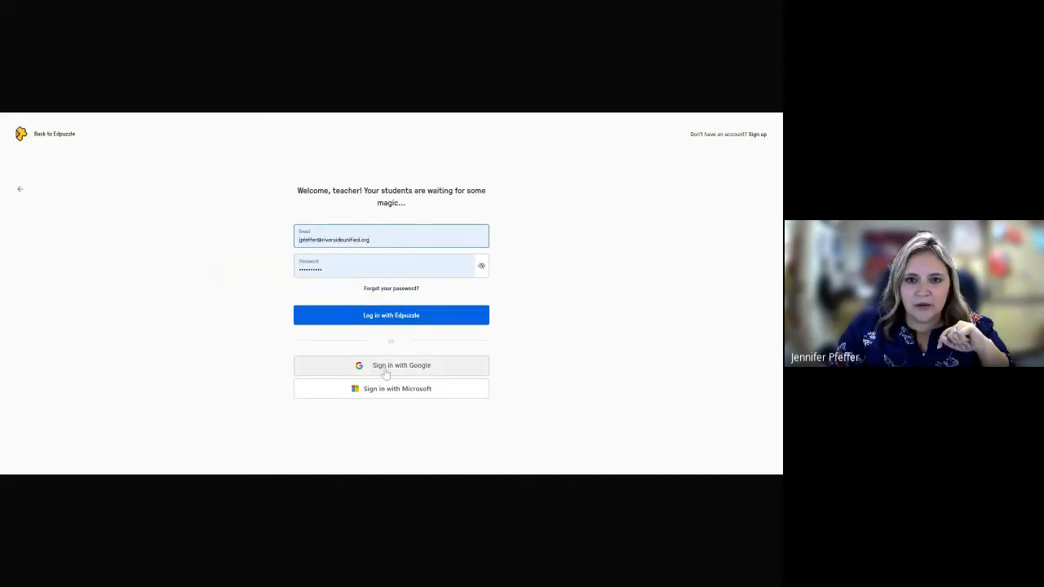
left_click(386, 373)
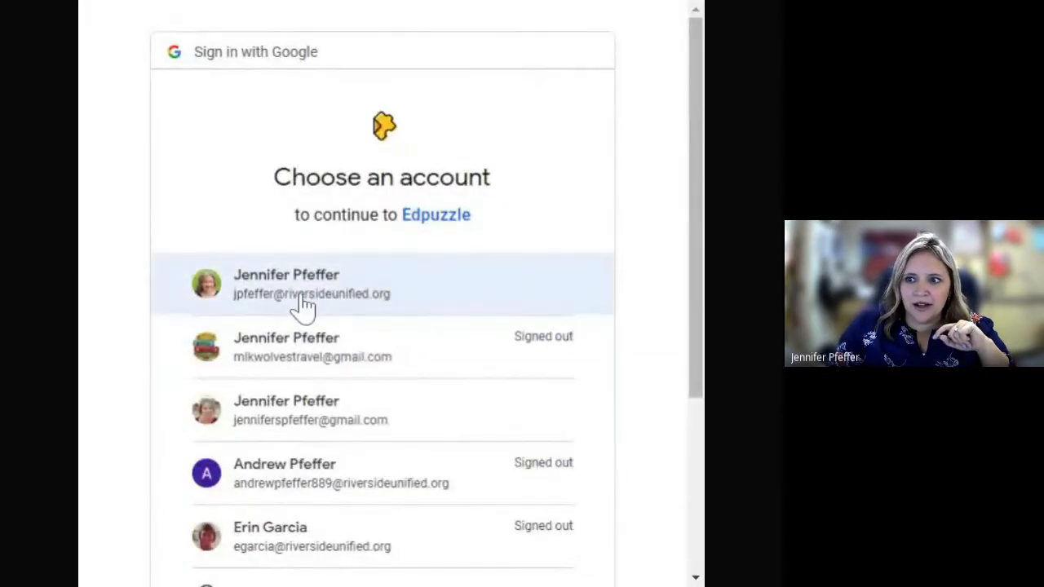
left_click(303, 307)
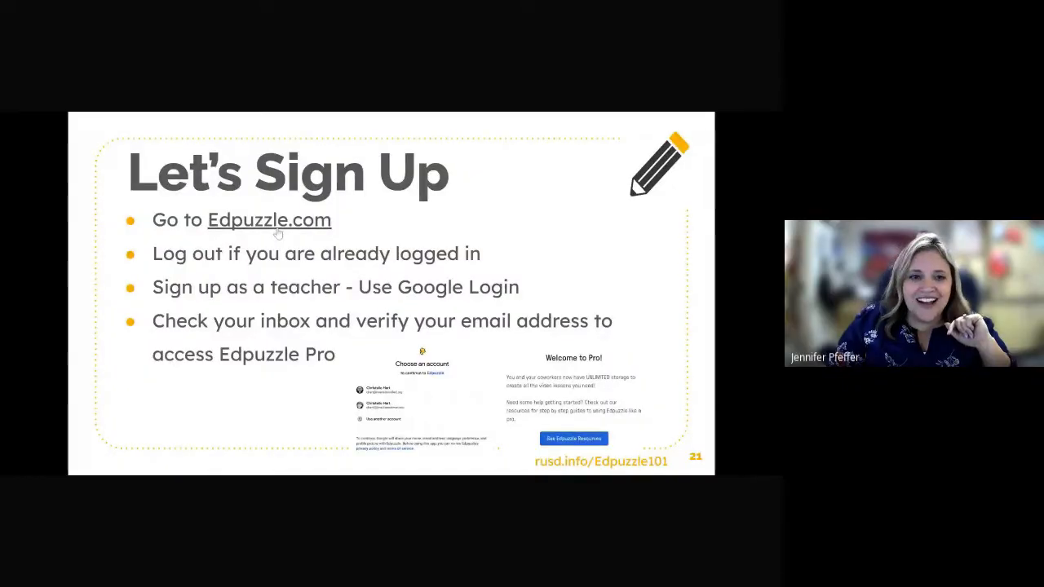
Return from the slides to Edpuzzle and log out of the teacher account
left_click(167, 114)
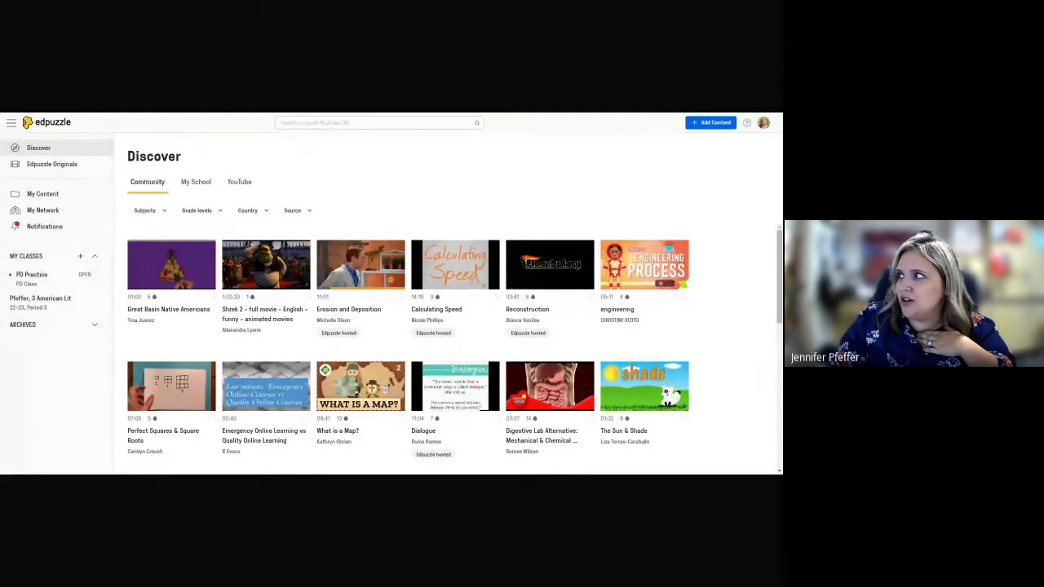
left_click(763, 124)
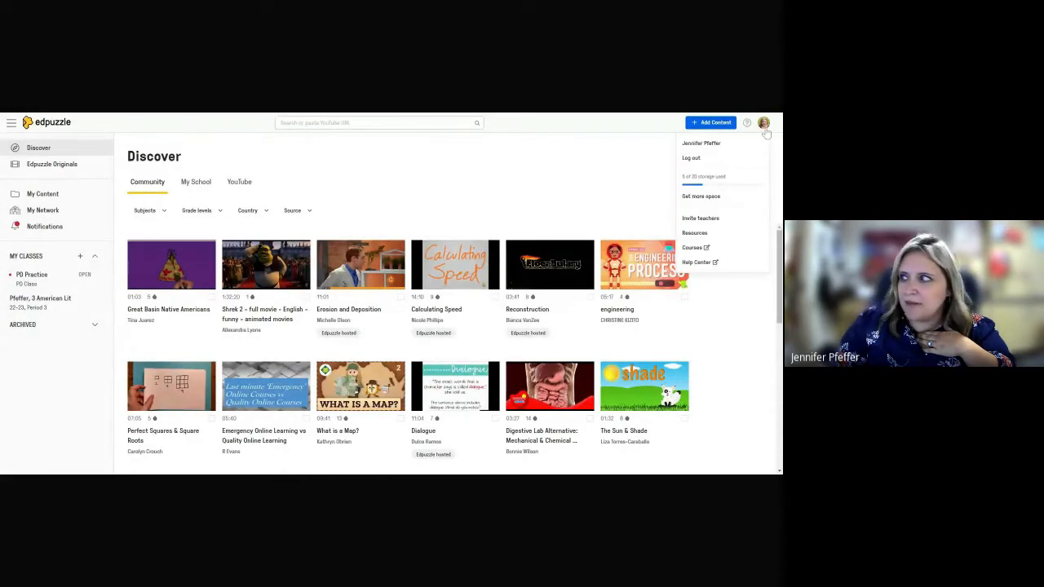
left_click(691, 159)
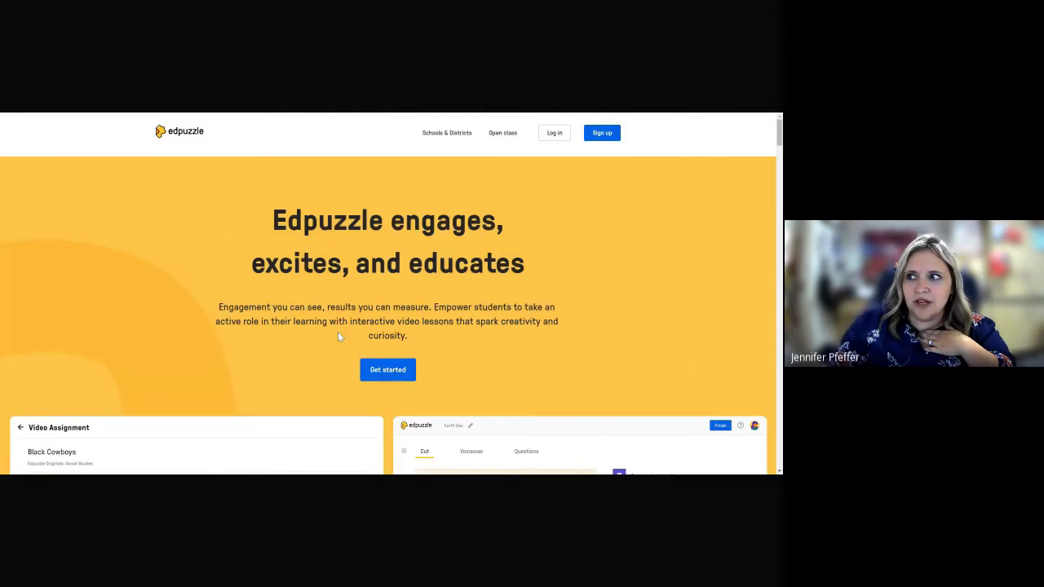
Log back in to Edpuzzle as a teacher using Google sign-in
left_click(557, 138)
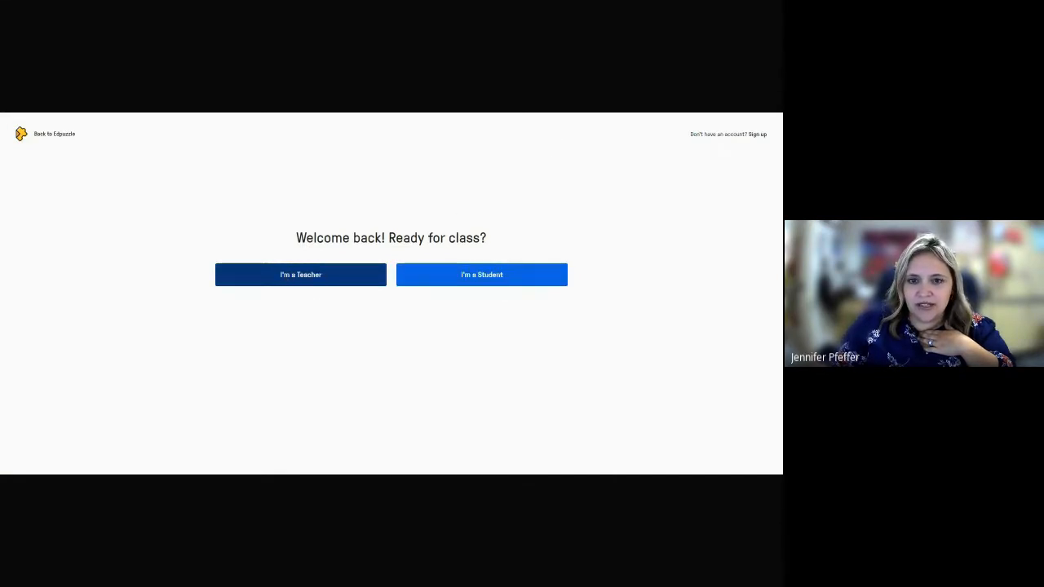
left_click(289, 277)
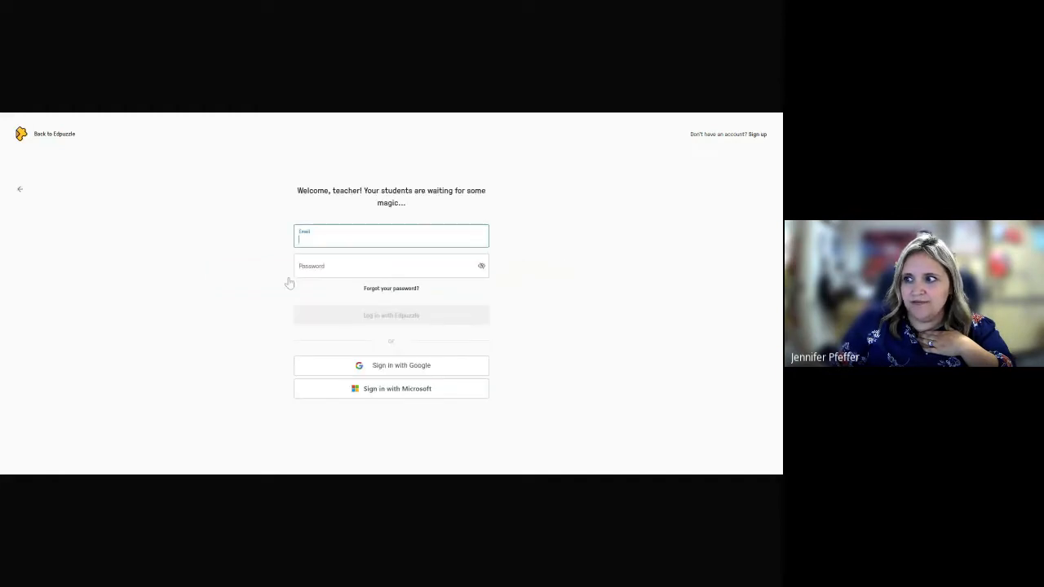
left_click(382, 372)
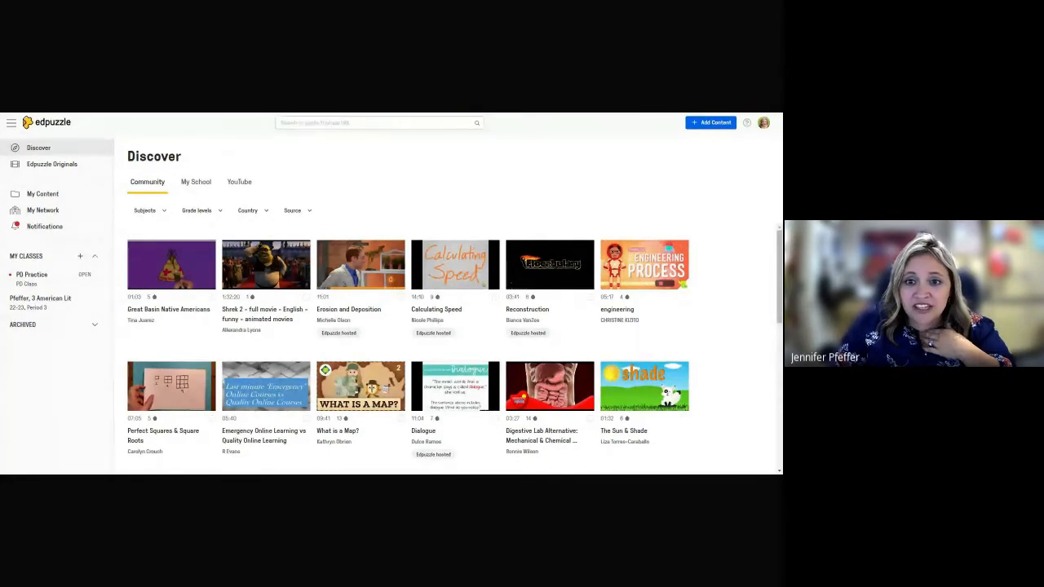
Open the PD Practice class and look at its archive and delete options
left_click(33, 275)
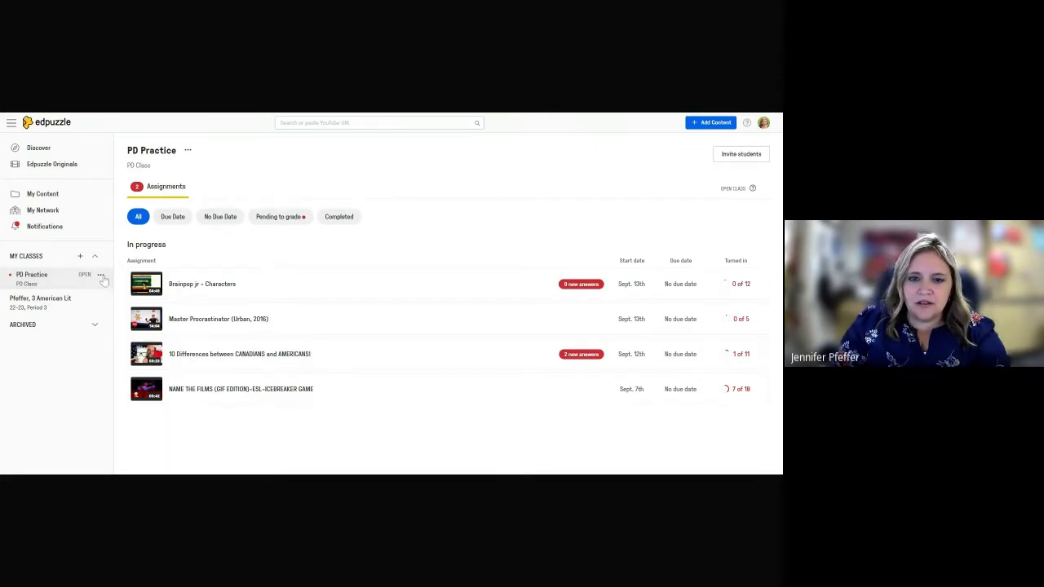
left_click(101, 276)
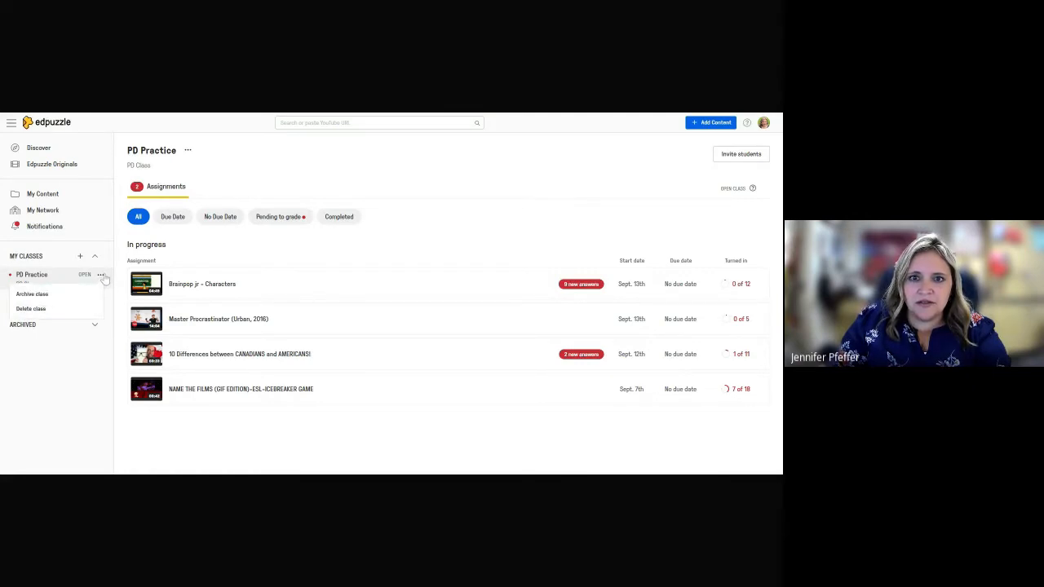
left_click(101, 275)
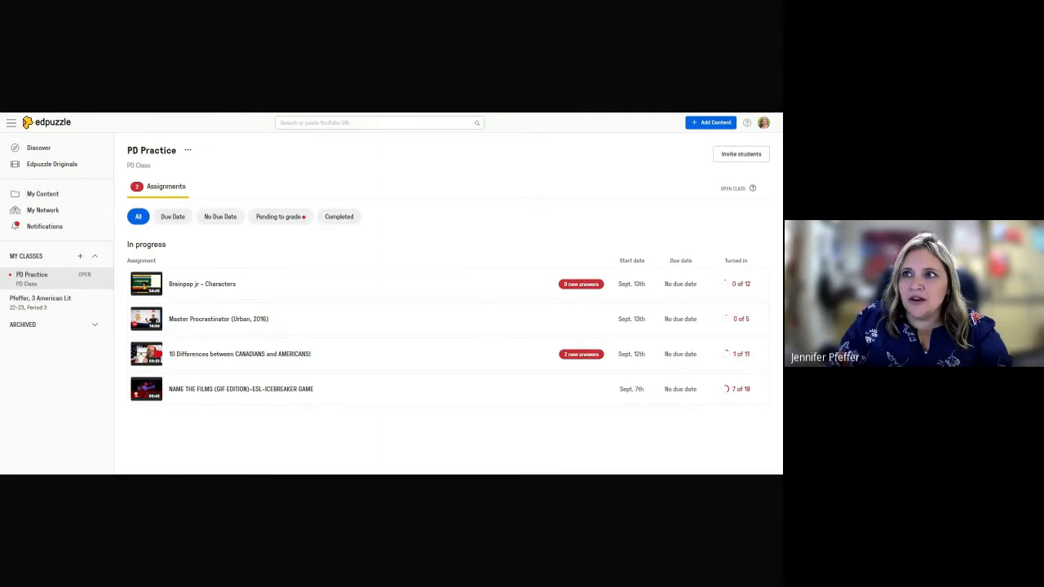
Log out of Edpuzzle and sign in again as a teacher through Google
left_click(764, 126)
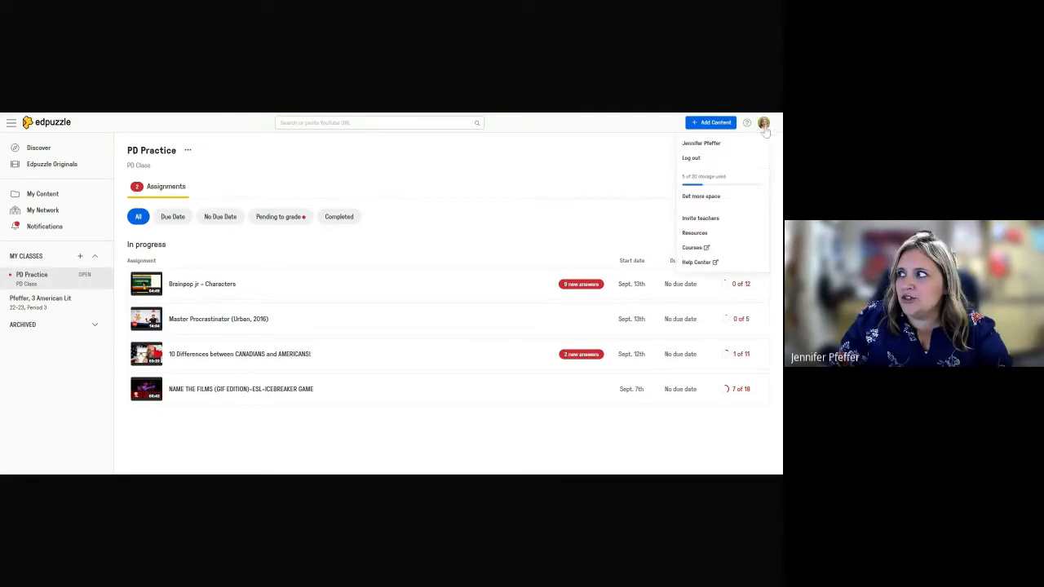
left_click(692, 158)
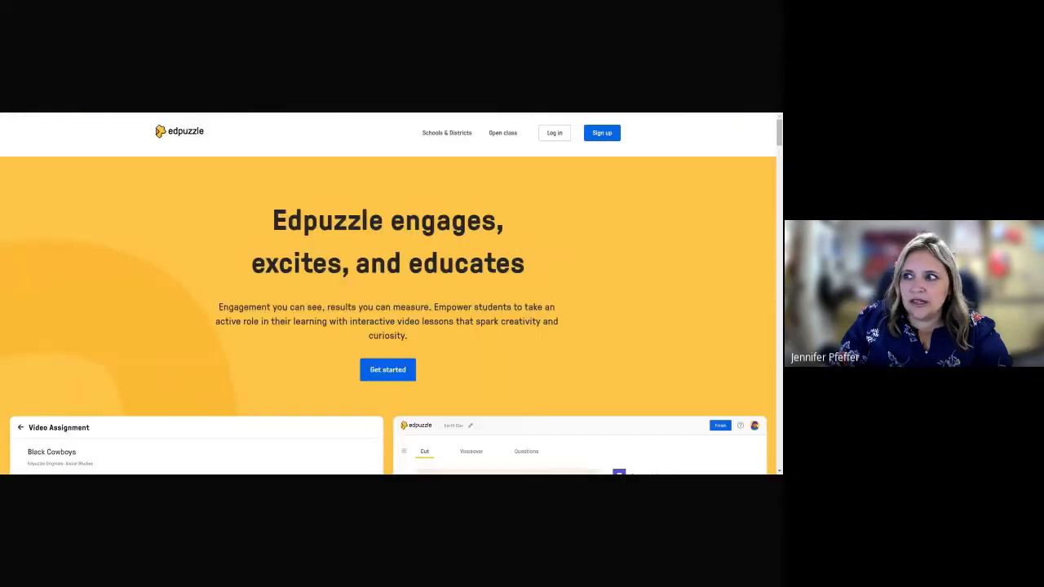
left_click(562, 144)
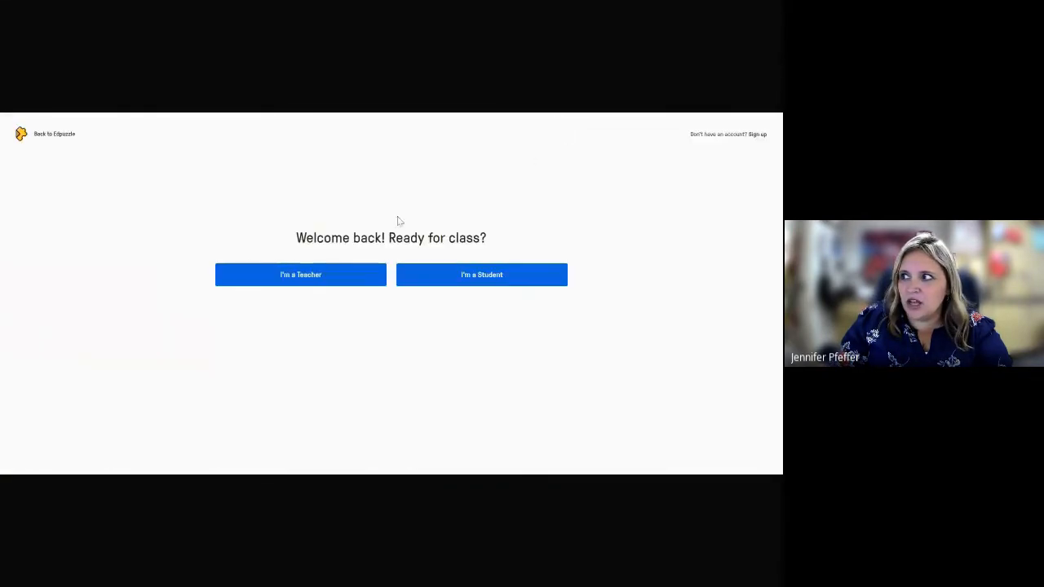
left_click(285, 279)
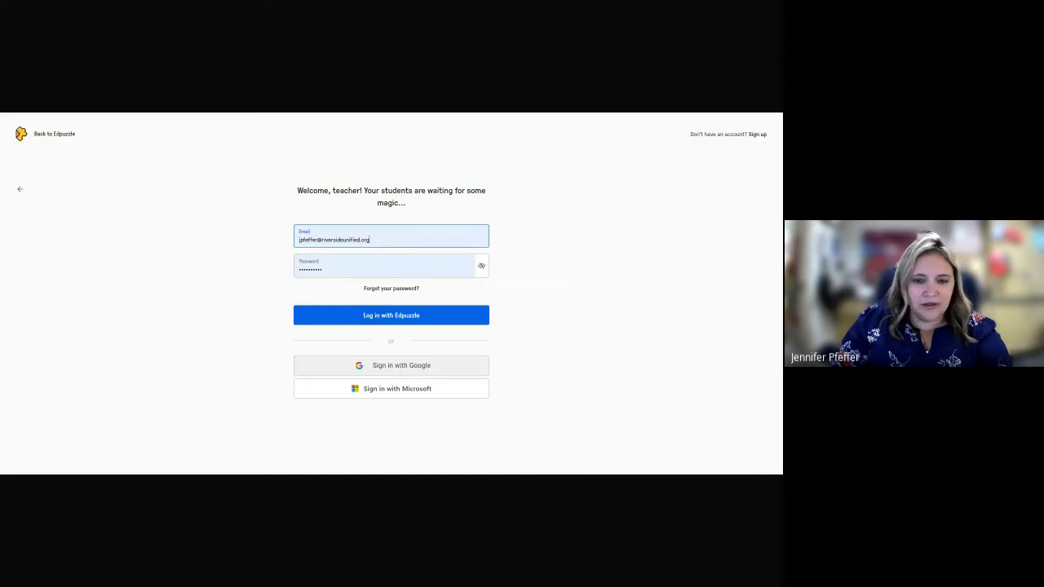
left_click(401, 373)
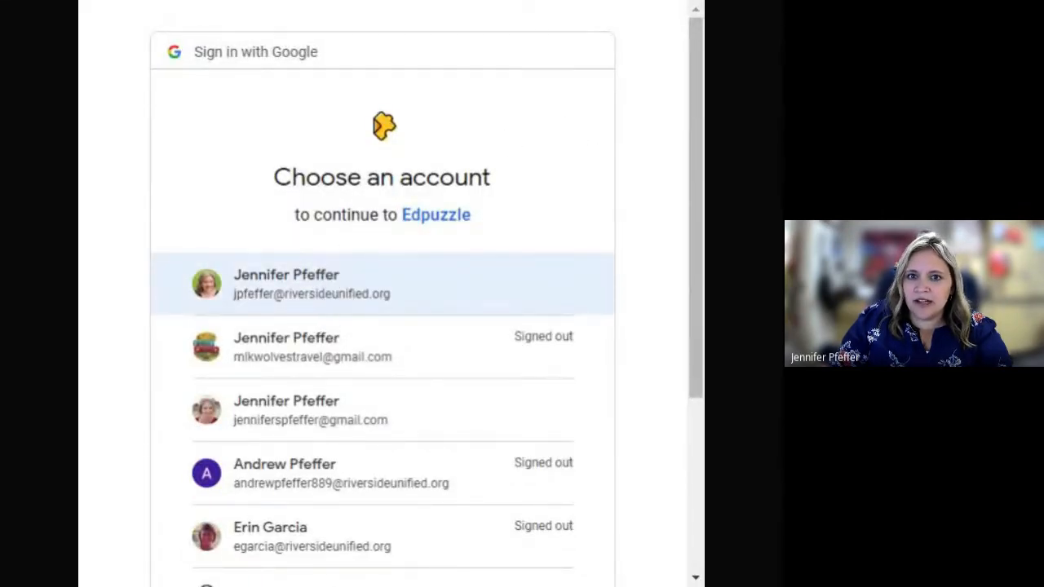
left_click(667, 3)
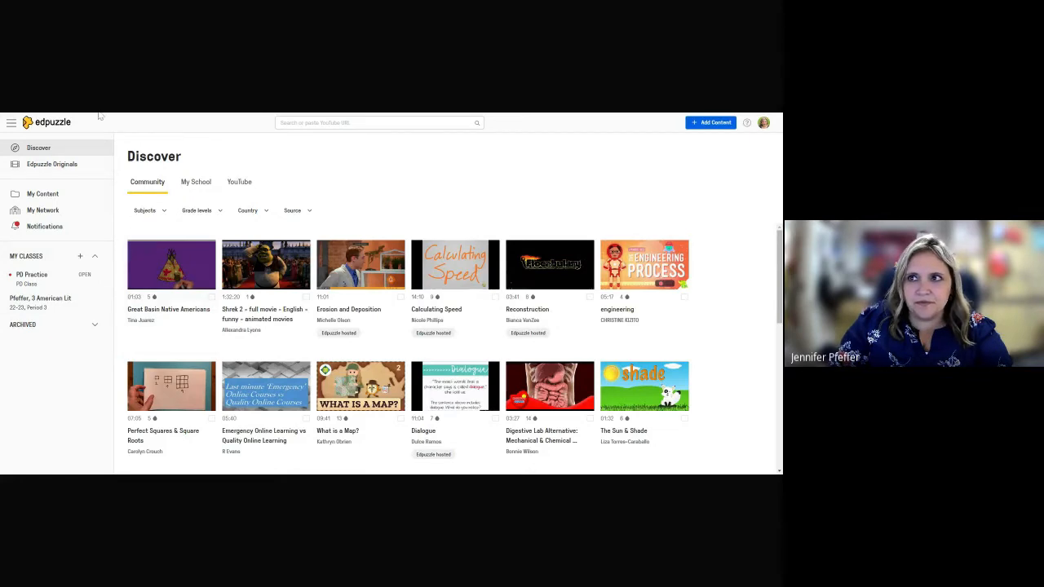
Switch to the presentation, advance to the "Setting Up Your Class" slide, and return to Edpuzzle
left_click(100, 116)
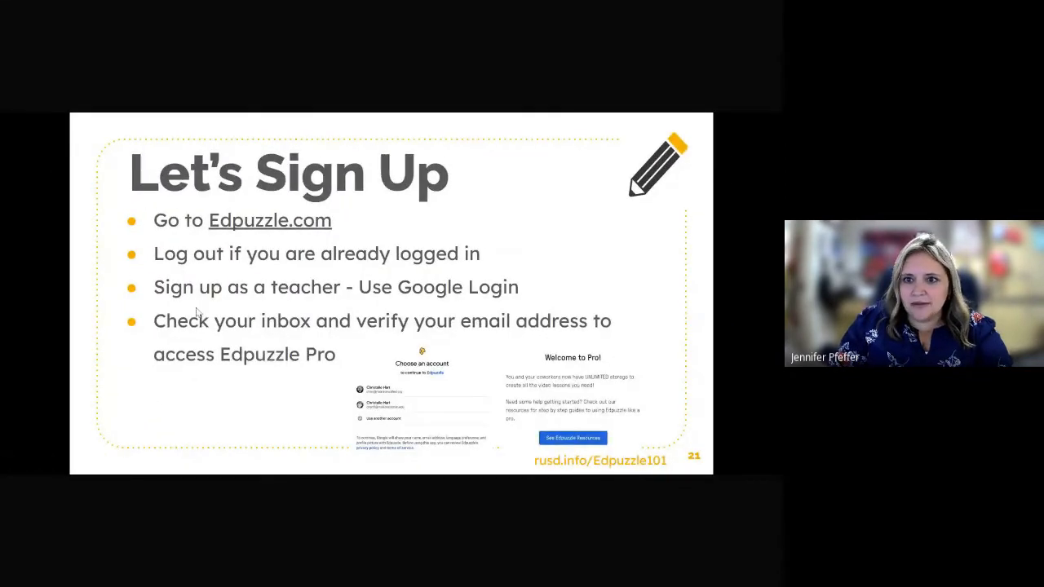
key("Right")
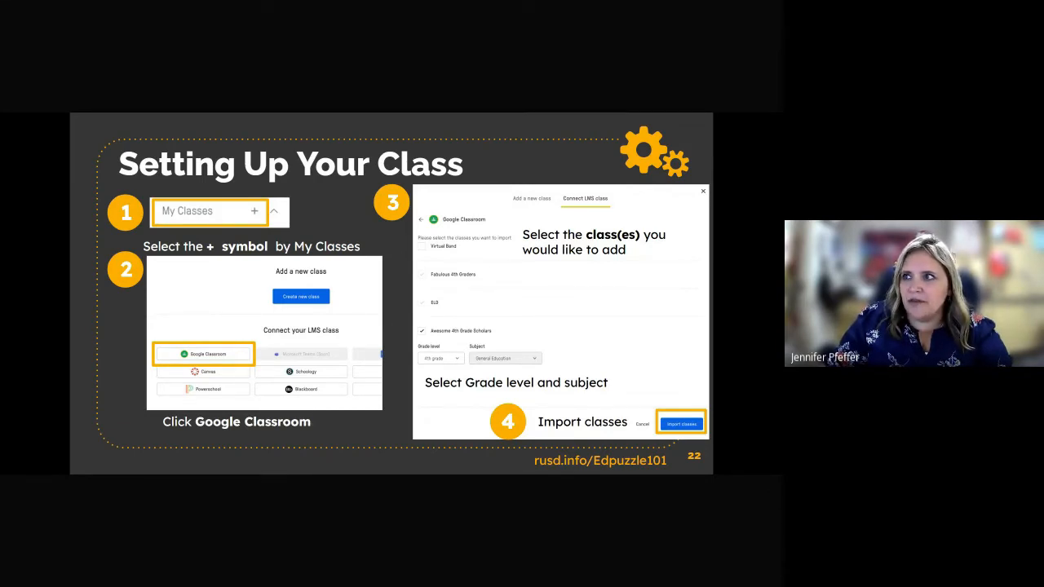
key("ctrl+Tab")
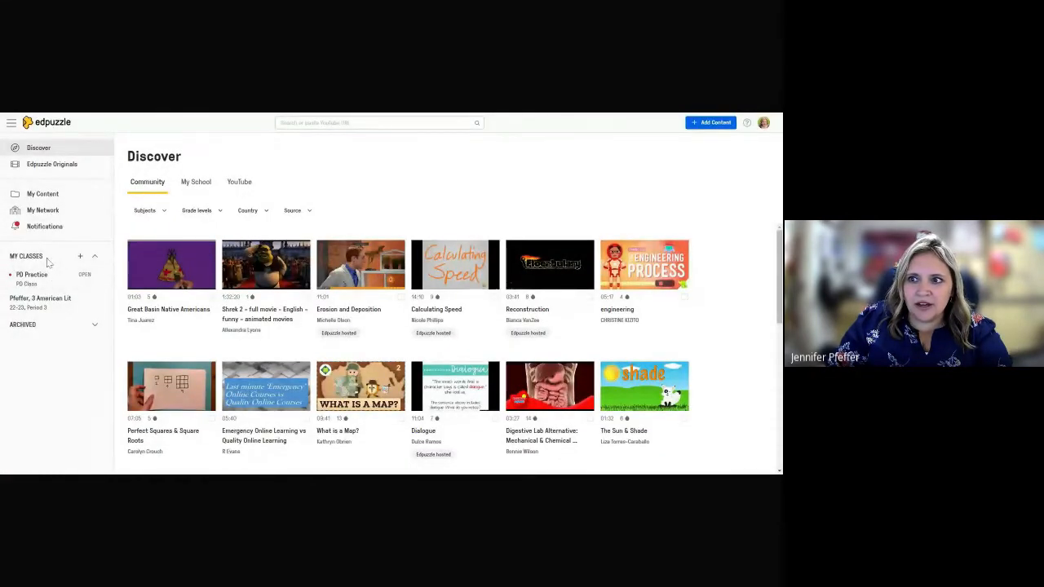
Start adding a class from Google Classroom and select the 4F Sociology class for import
left_click(80, 259)
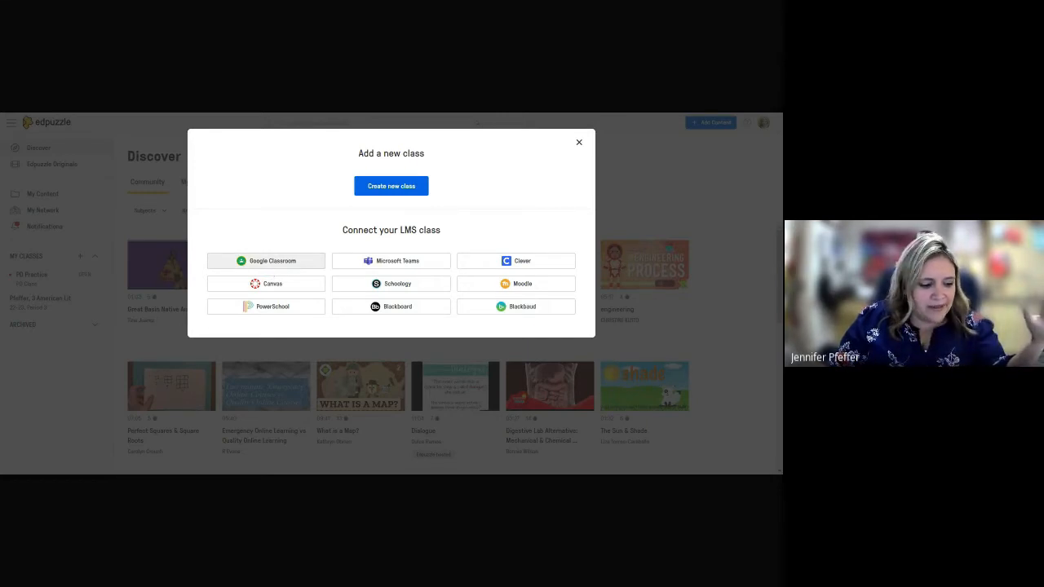
left_click(271, 266)
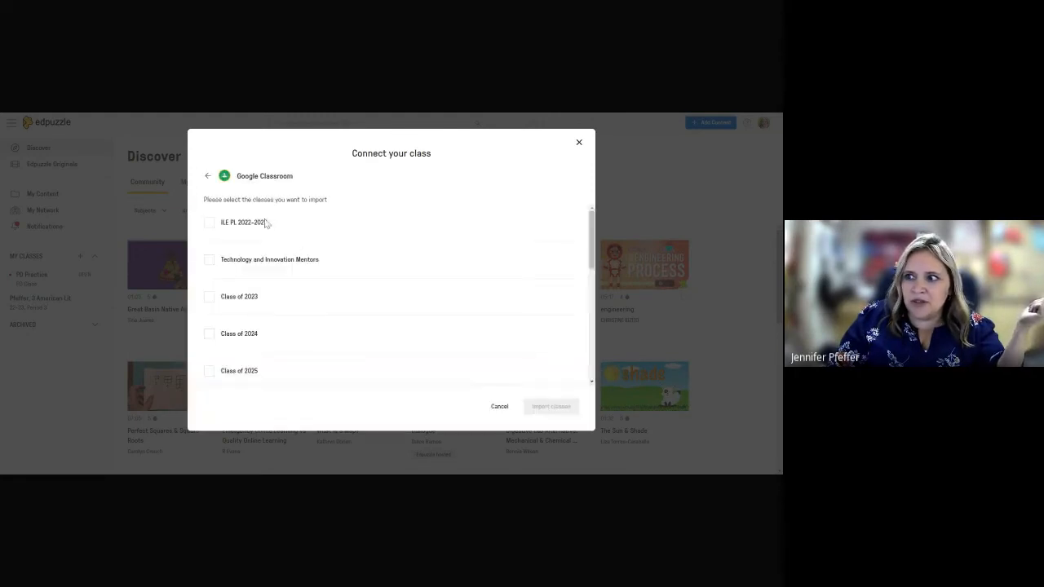
scroll(274, 280, "down", 5)
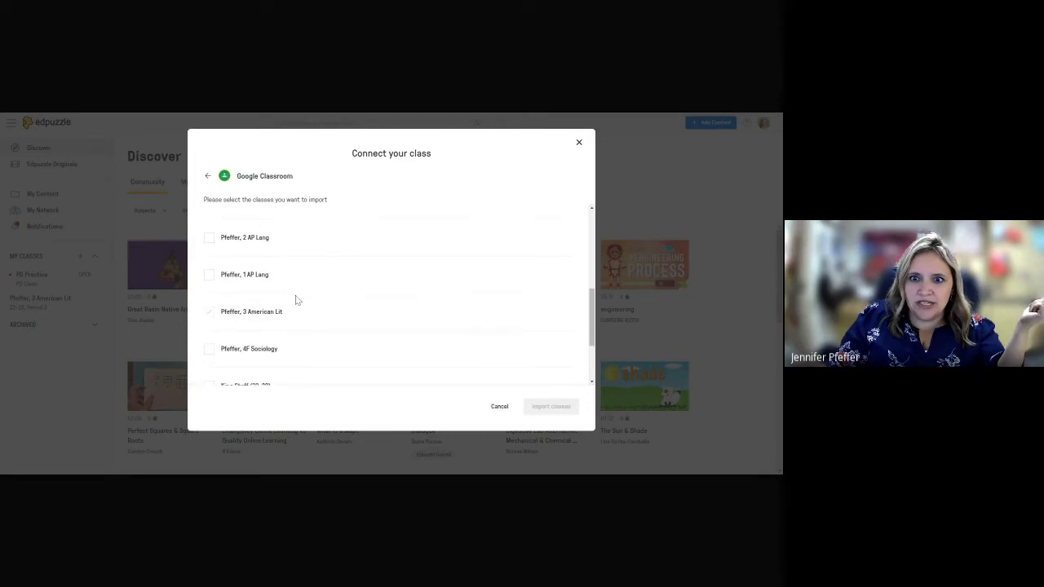
scroll(297, 300, "down", 2)
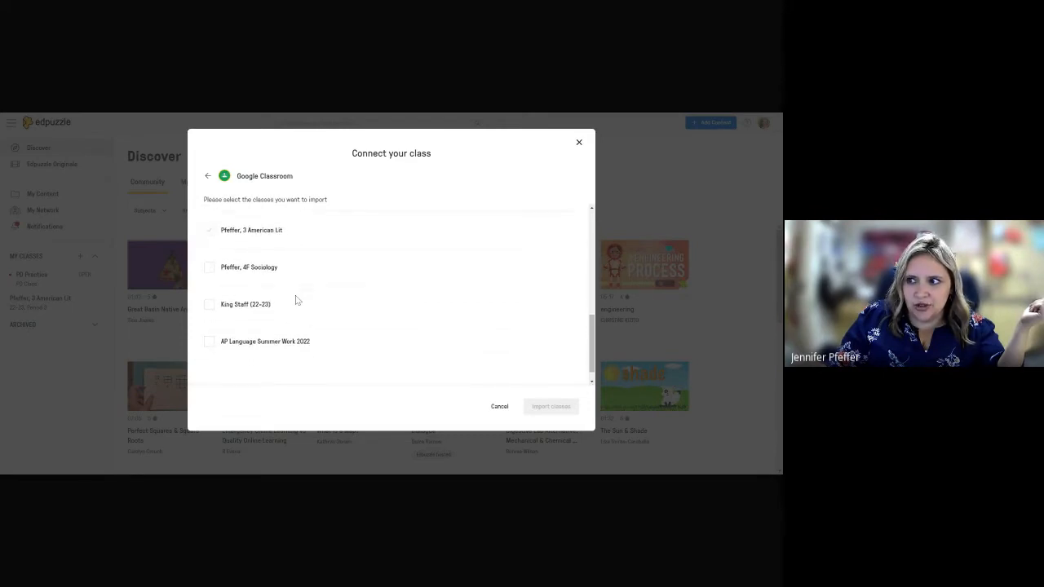
scroll(297, 300, "up", 2)
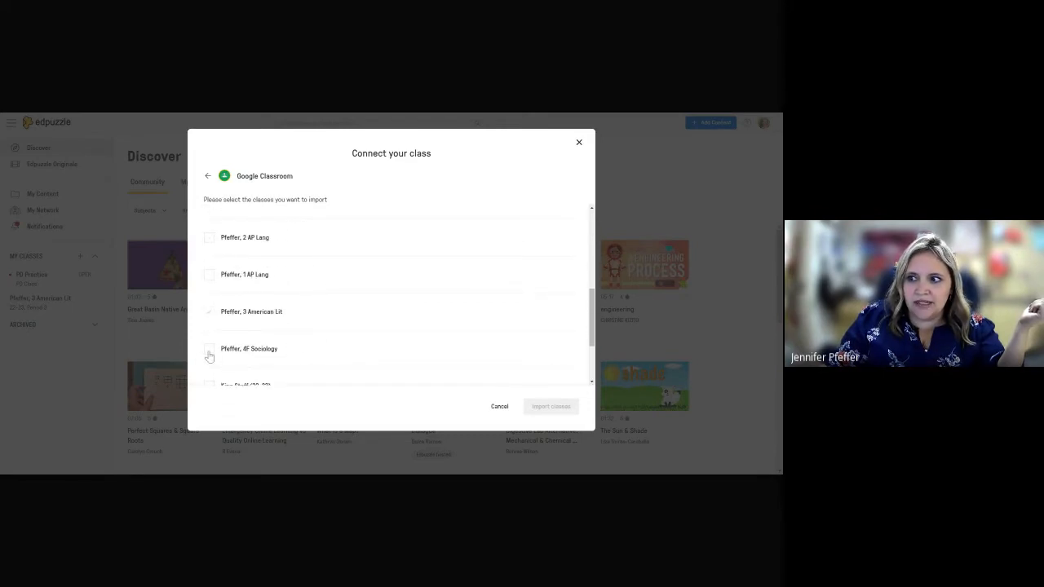
left_click(209, 355)
Set the 4F Sociology class's grade level to 12th grade and its subject to Social Studies
scroll(209, 355, "down", 2)
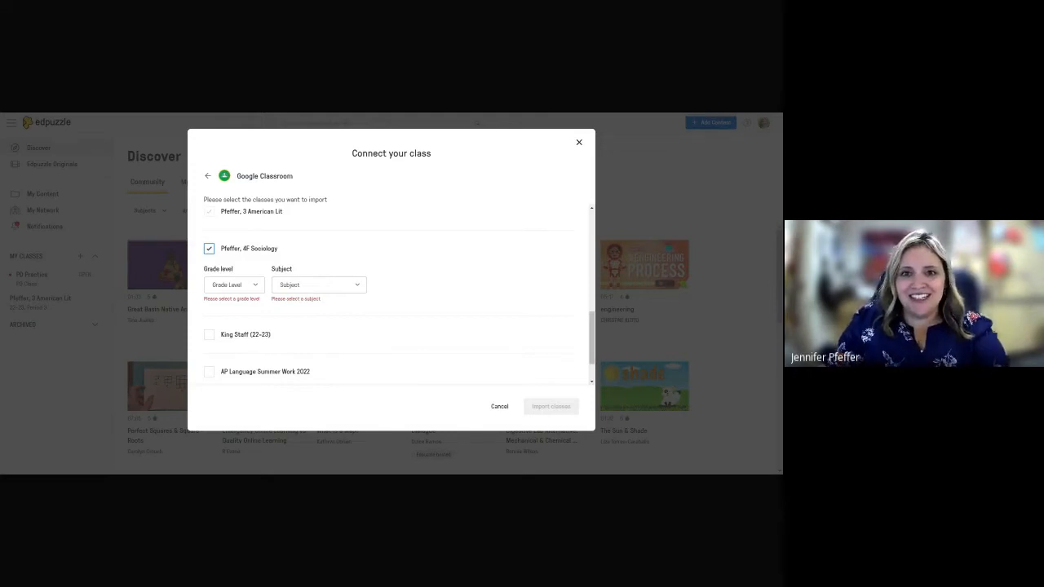
left_click(256, 284)
scroll(269, 330, "down", 5)
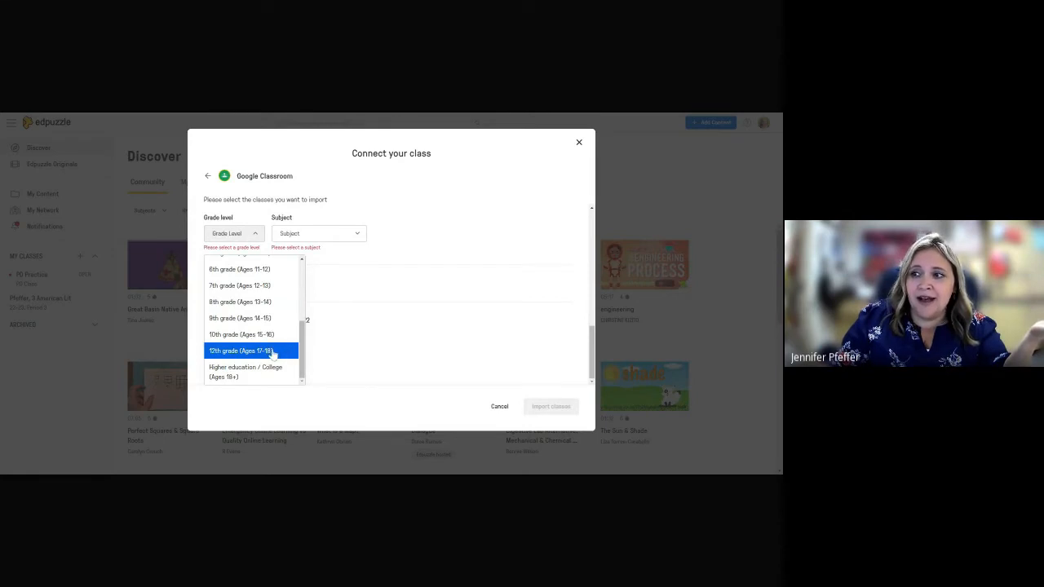
left_click(272, 352)
left_click(292, 237)
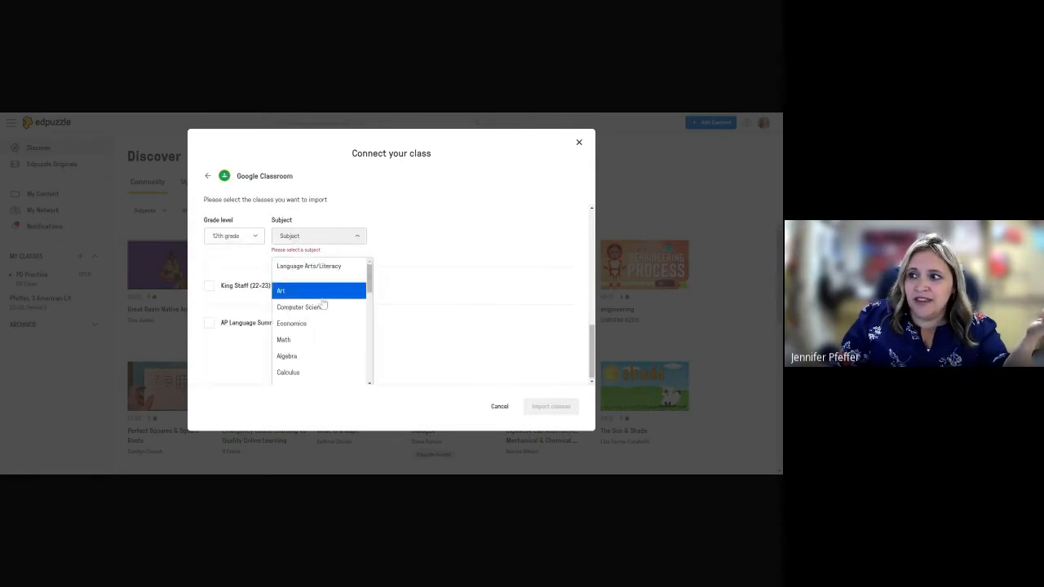
scroll(329, 316, "down", 2)
scroll(328, 318, "down", 5)
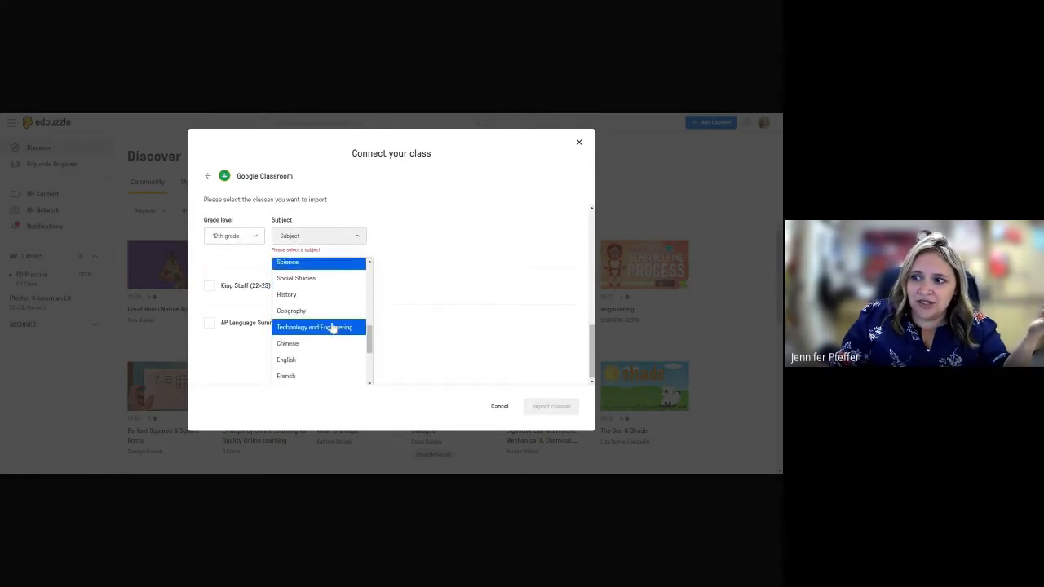
scroll(332, 327, "up", 5)
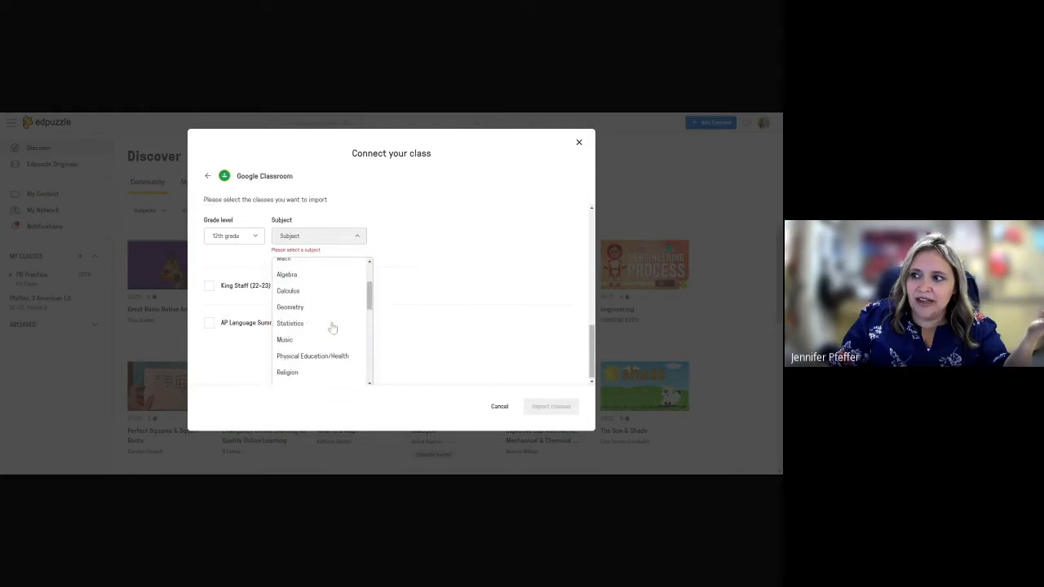
scroll(332, 327, "down", 2)
scroll(330, 325, "down", 3)
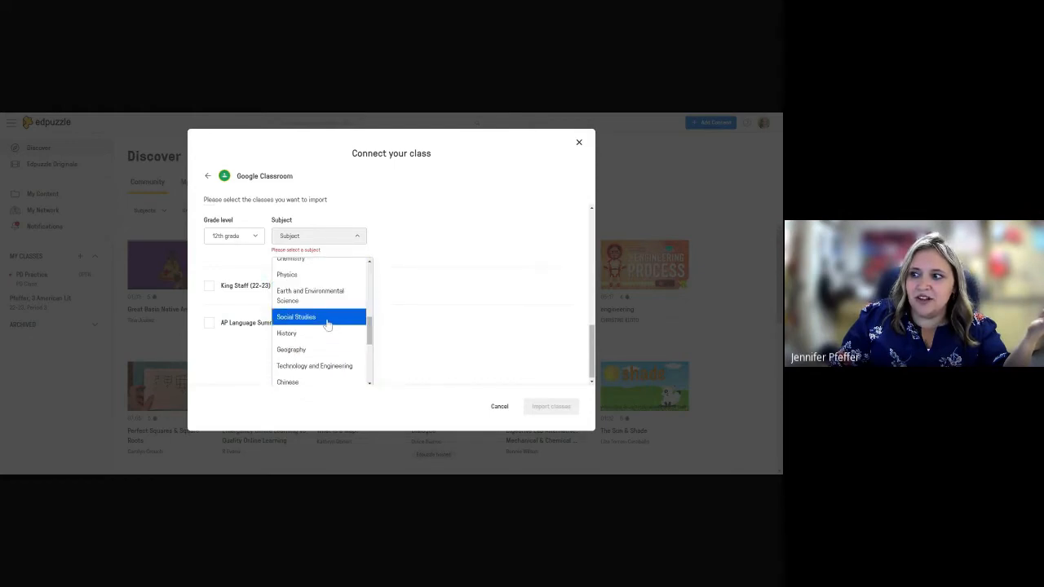
left_click(327, 323)
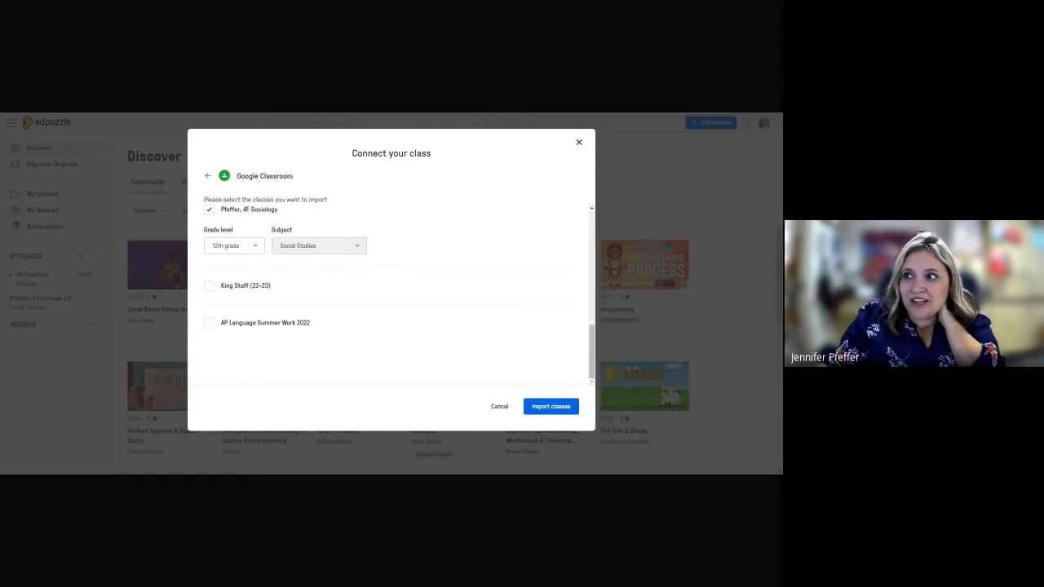
Import the selected Google Classroom class and show its class members
left_click(552, 412)
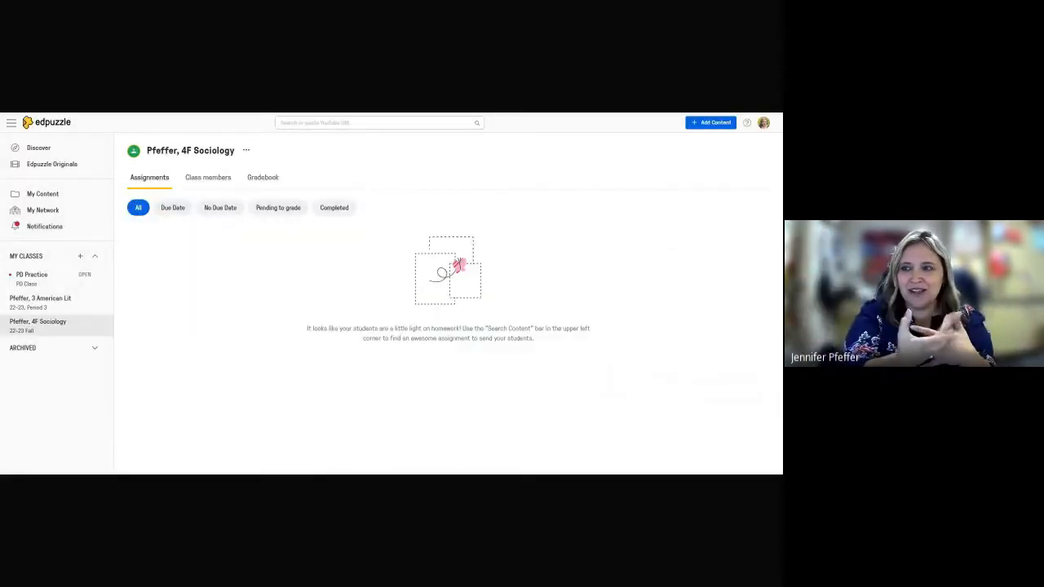
left_click(216, 190)
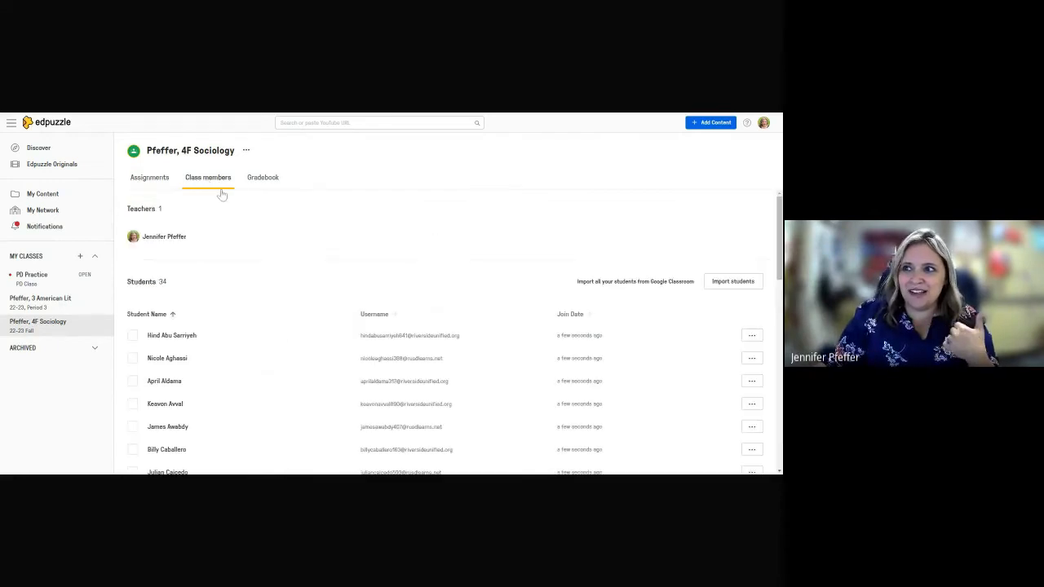
Look through the 4F Sociology class's student roster, then switch to the presentation
scroll(245, 343, "down", 3)
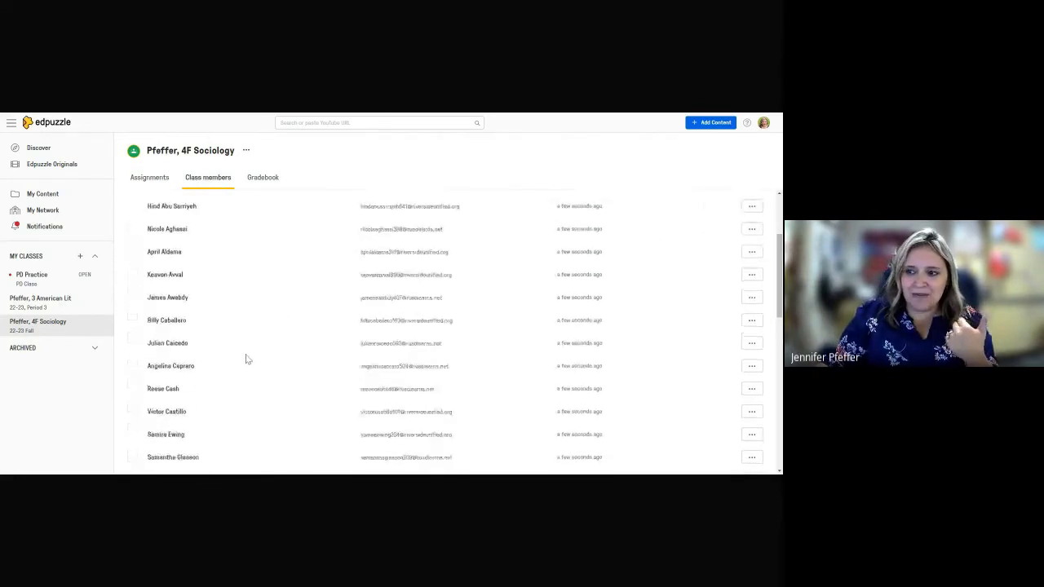
scroll(246, 359, "down", 9)
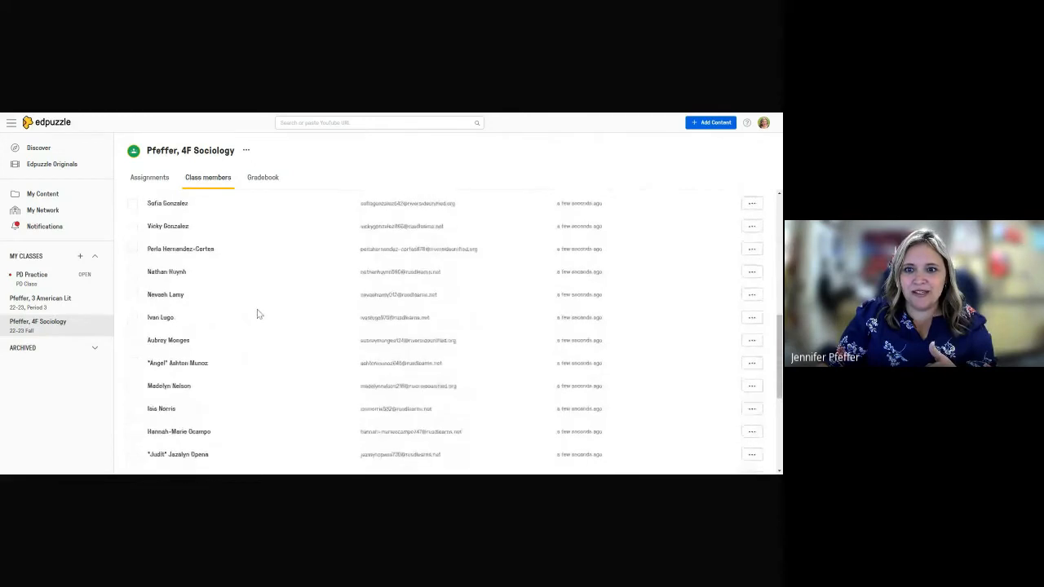
scroll(257, 314, "up", 12)
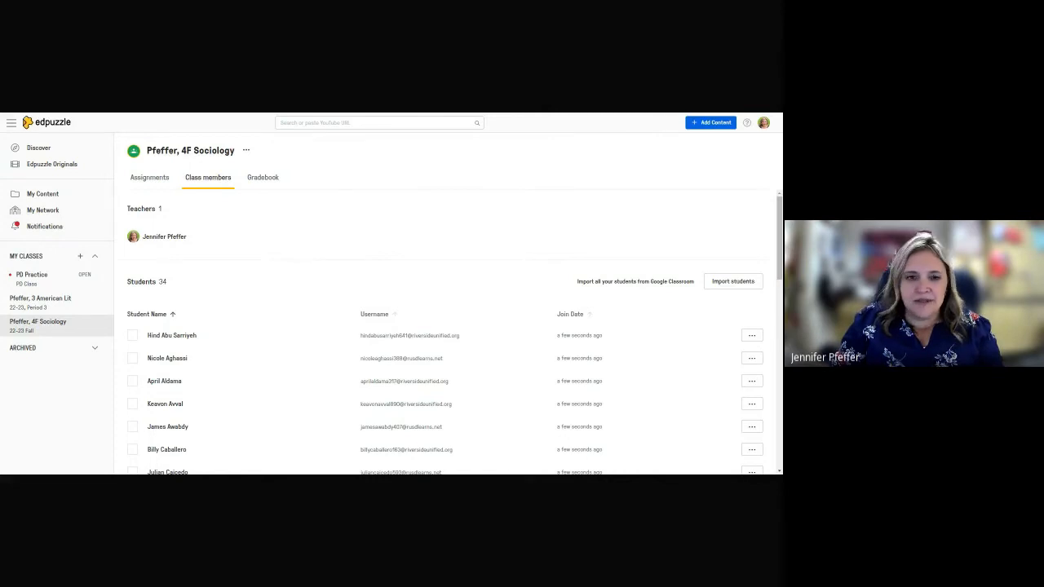
key("ctrl+Tab")
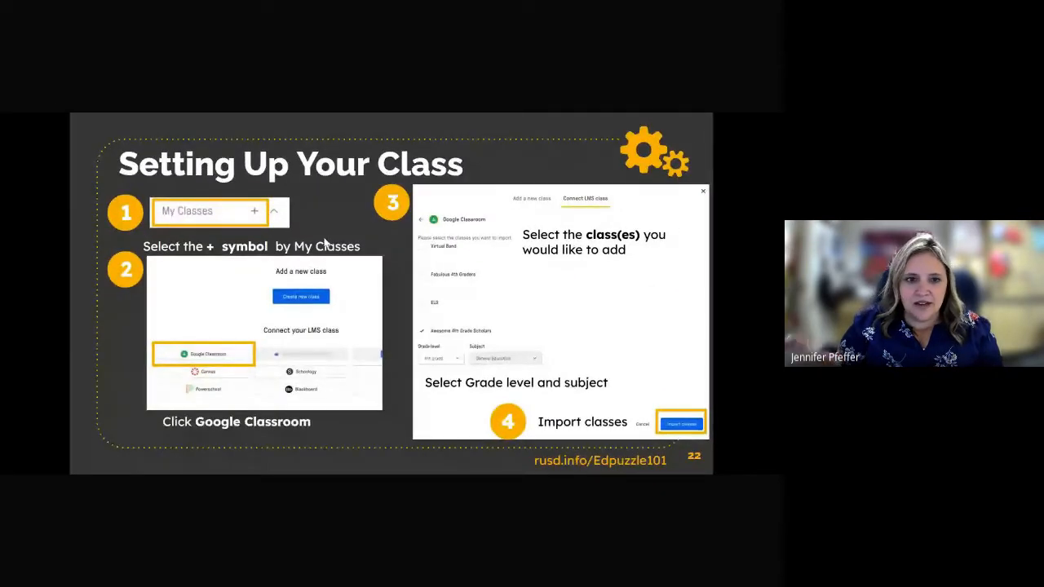
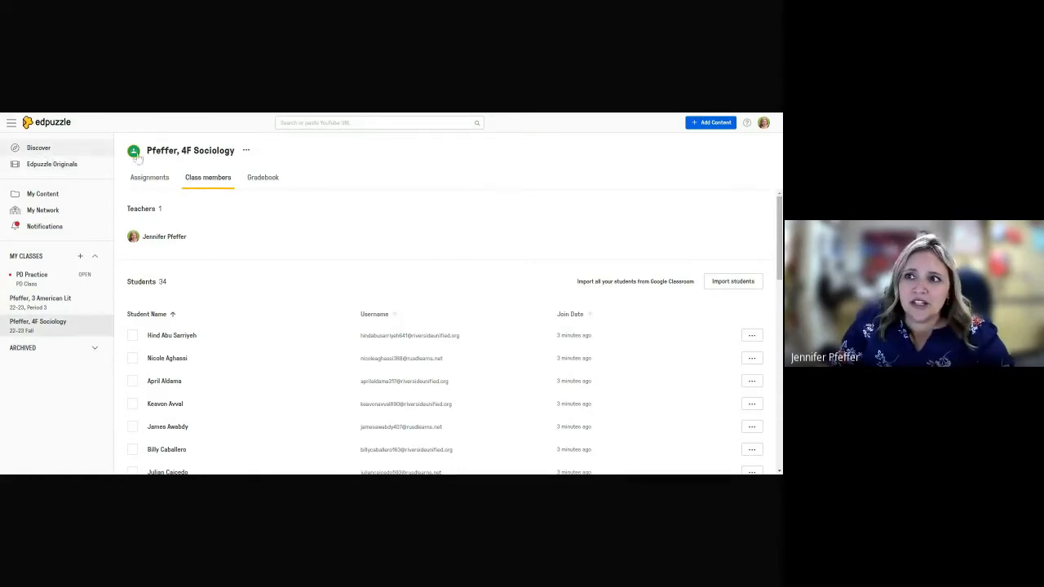
Search the Discover video library for "culture and subgroups"
left_click(39, 148)
left_click(299, 124)
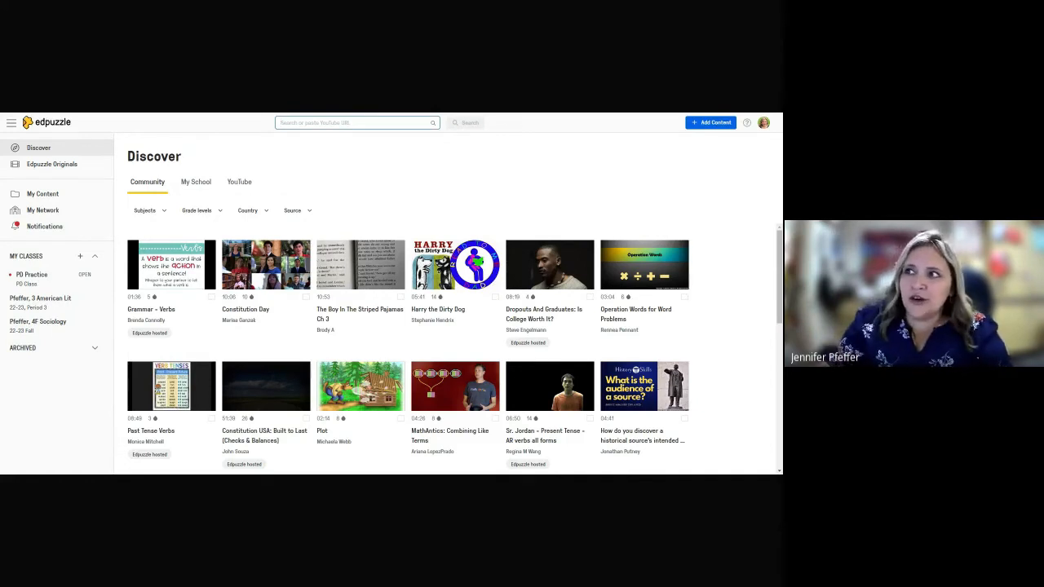
left_click(160, 211)
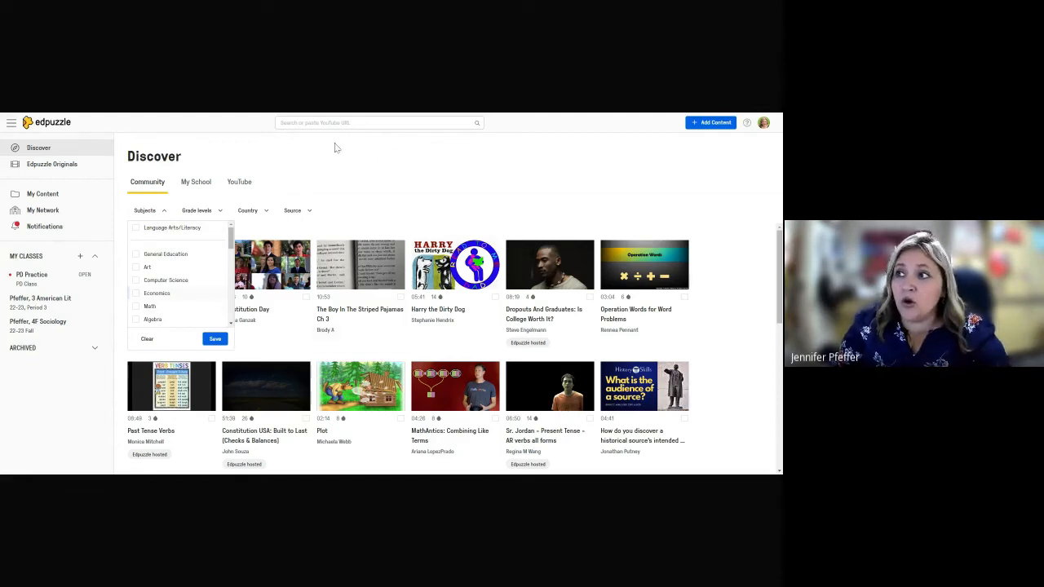
left_click(320, 122)
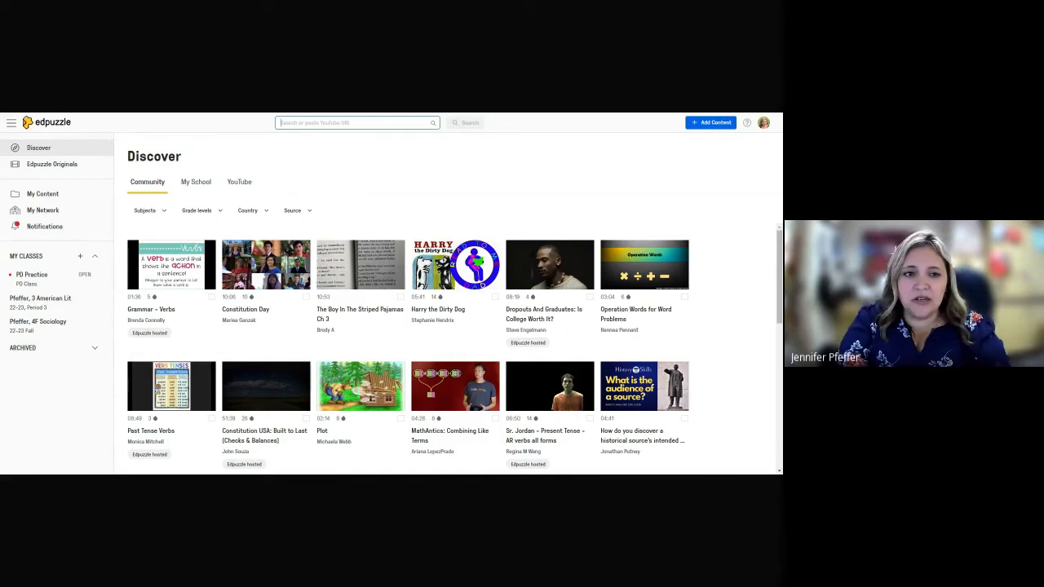
type("cu")
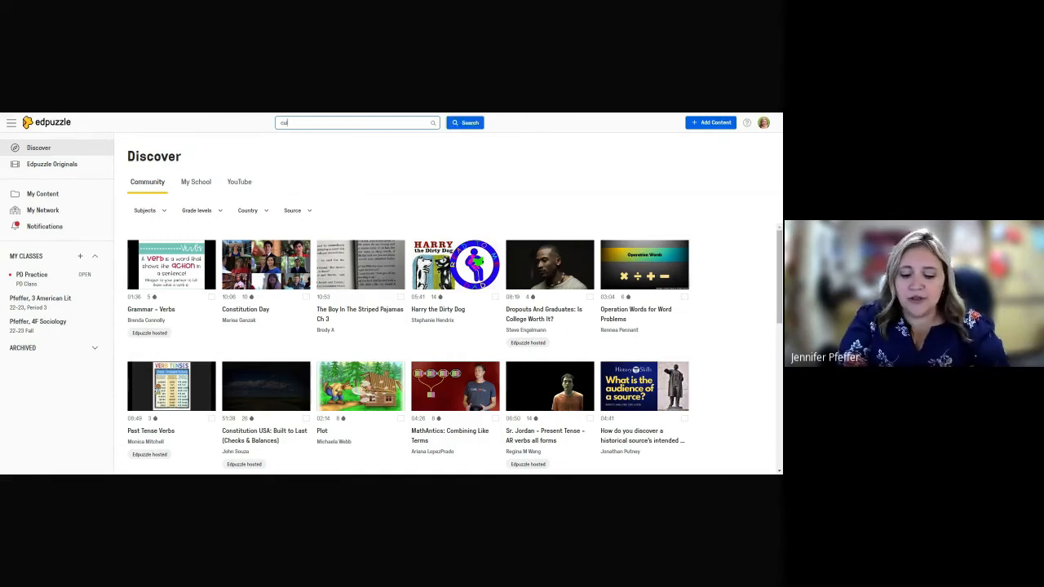
type("lture and aubgroups")
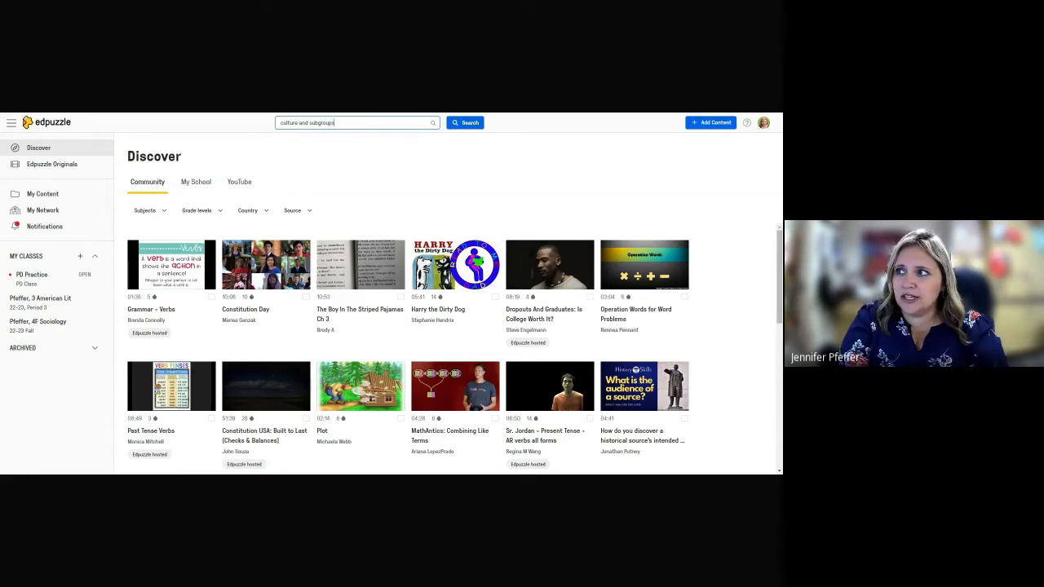
key("Return")
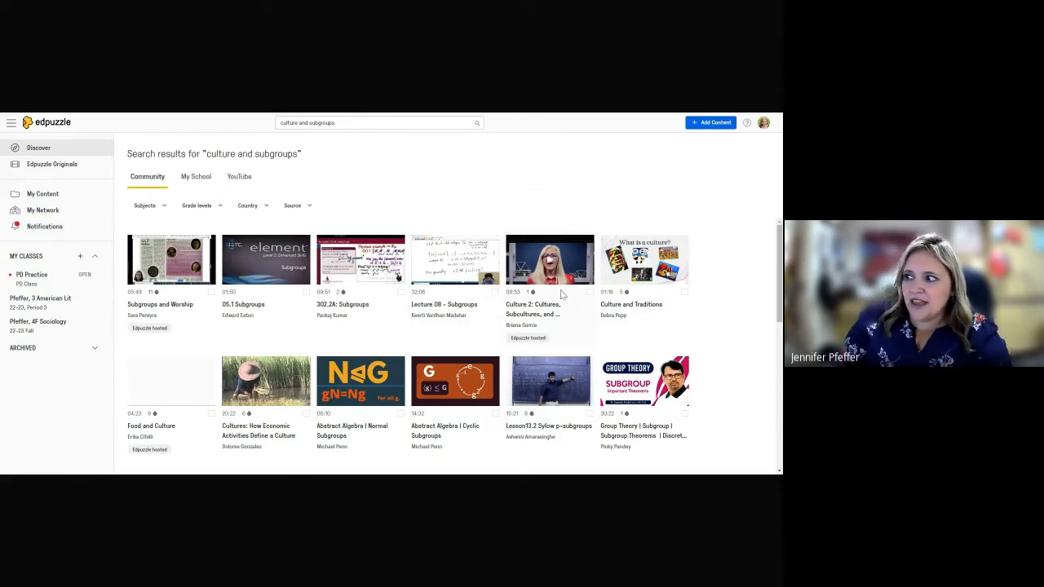
Preview the "Culture 2: Cultures, Subcultures, and Countercultures" video and look through its other versions and similar videos
left_click(569, 280)
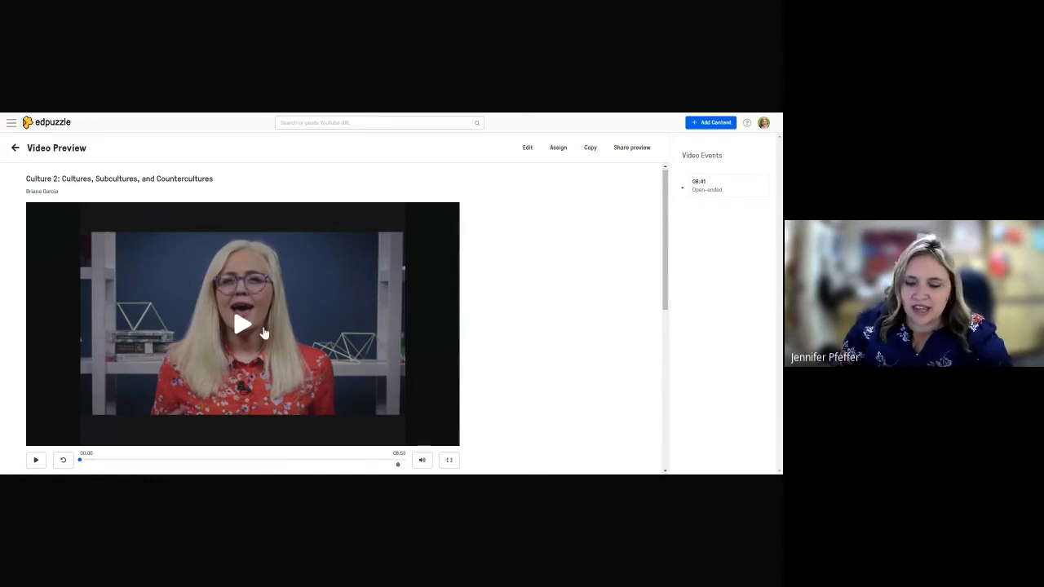
scroll(264, 332, "down", 3)
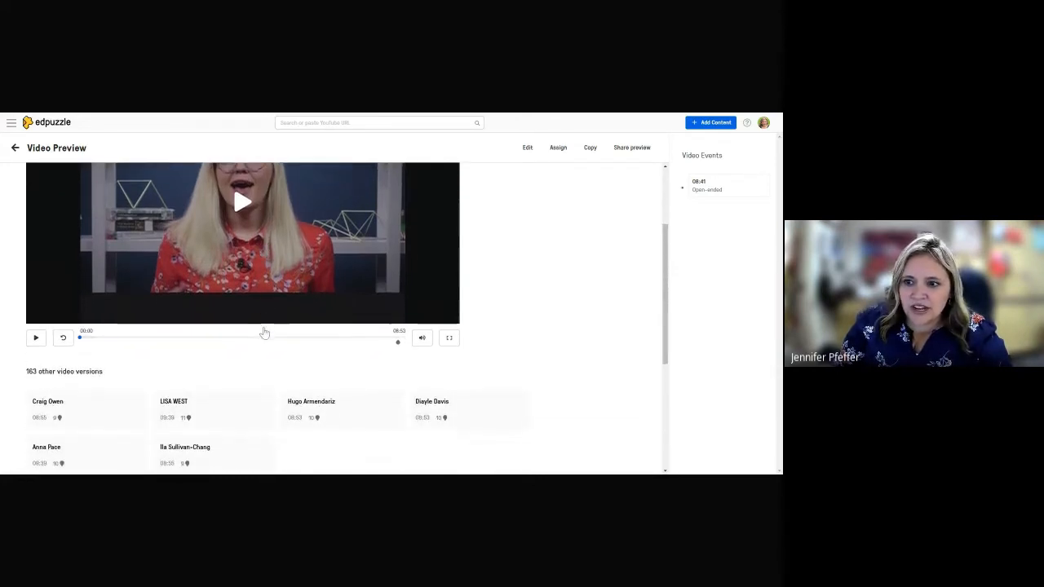
scroll(266, 310, "up", 2)
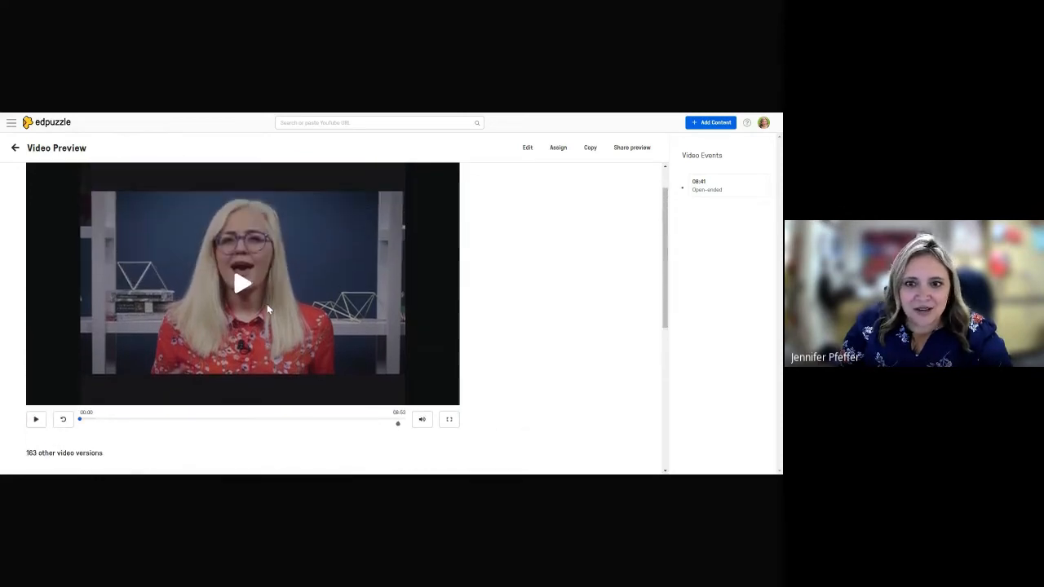
scroll(266, 310, "up", 1)
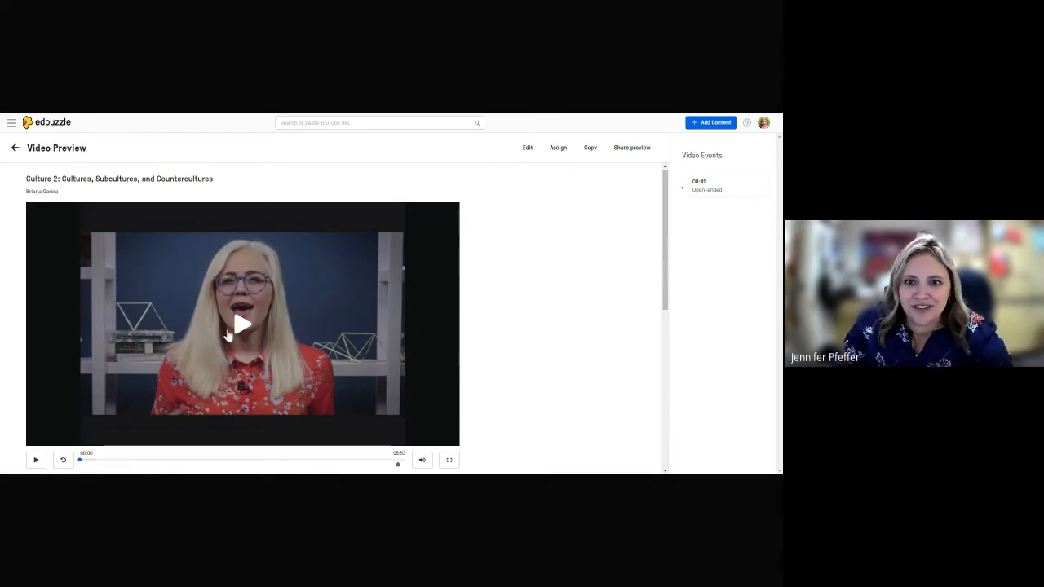
scroll(229, 335, "down", 5)
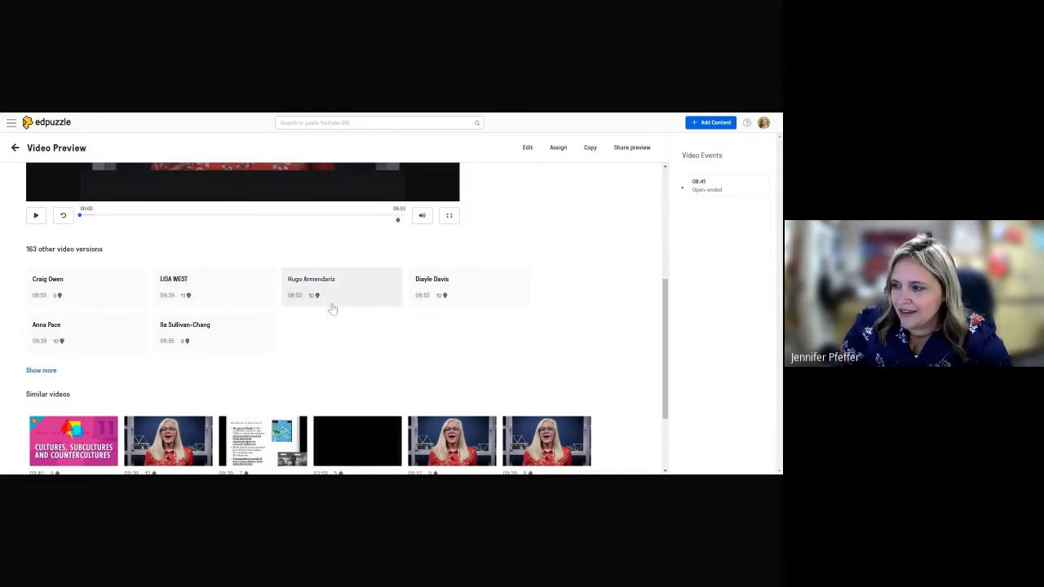
scroll(331, 308, "down", 2)
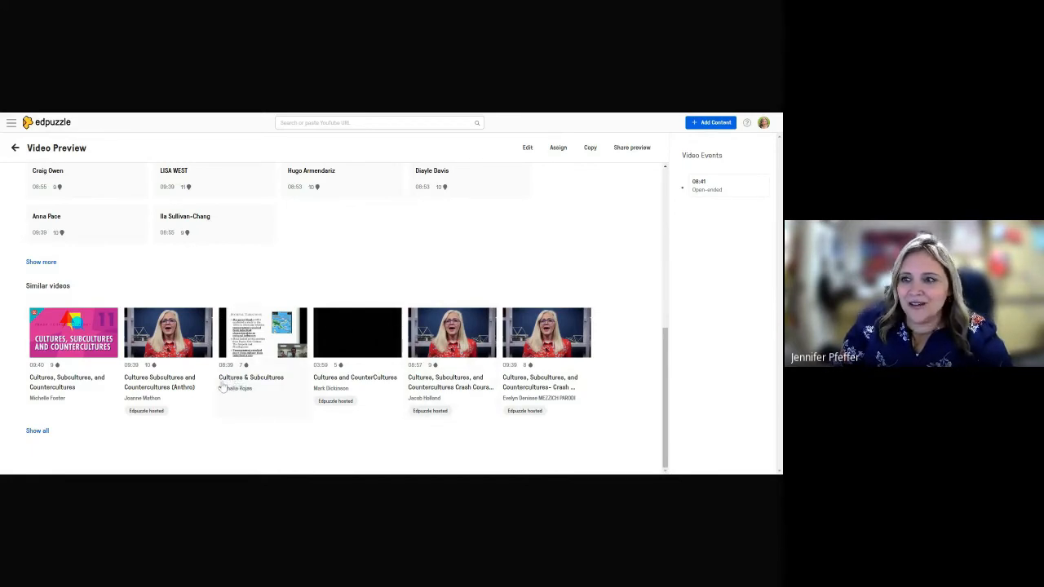
Preview the similar video "Cultures Subcultures and Countercultures (Anthro)" and examine its question markers and other versions
left_click(178, 387)
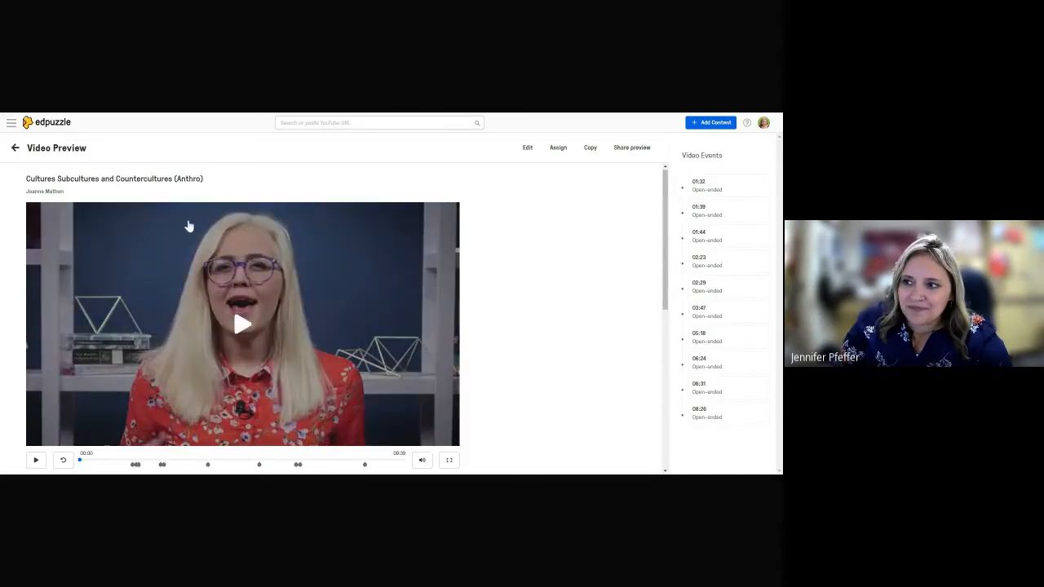
scroll(204, 310, "down", 1)
scroll(210, 361, "down", 1)
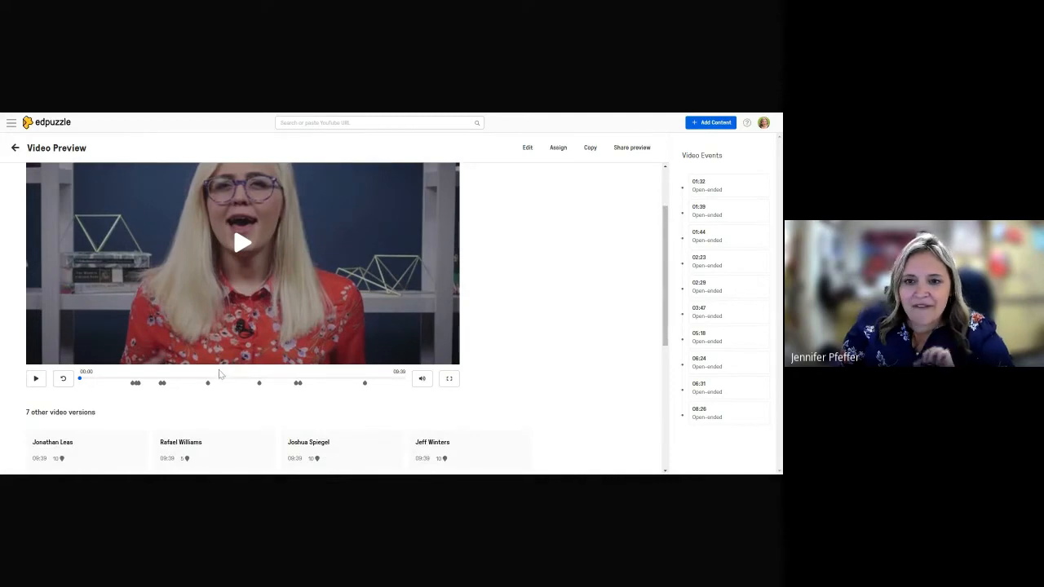
scroll(243, 370, "up", 1)
scroll(243, 370, "up", 1)
scroll(212, 384, "down", 3)
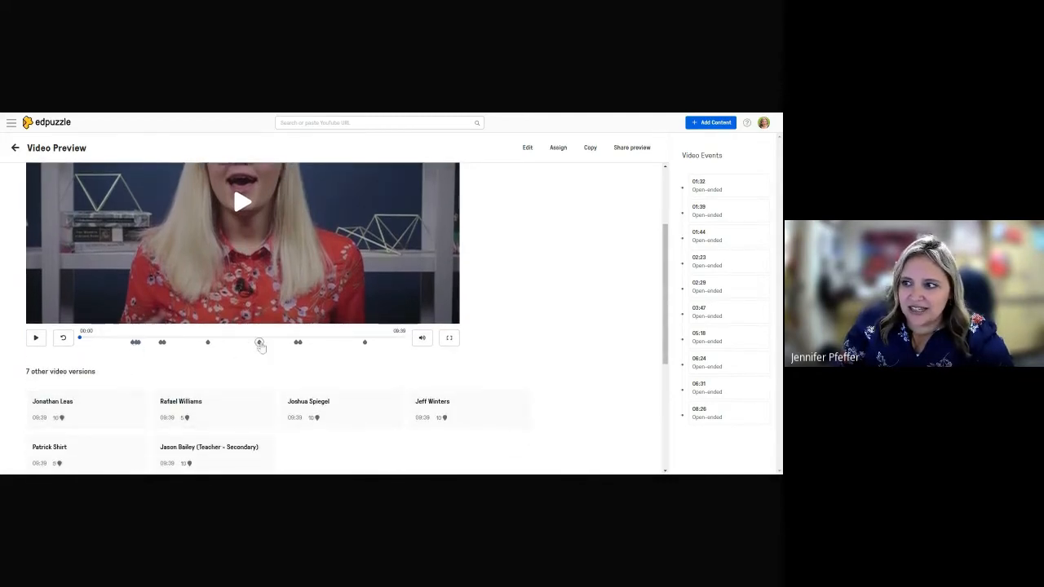
scroll(412, 315, "up", 2)
scroll(343, 315, "up", 1)
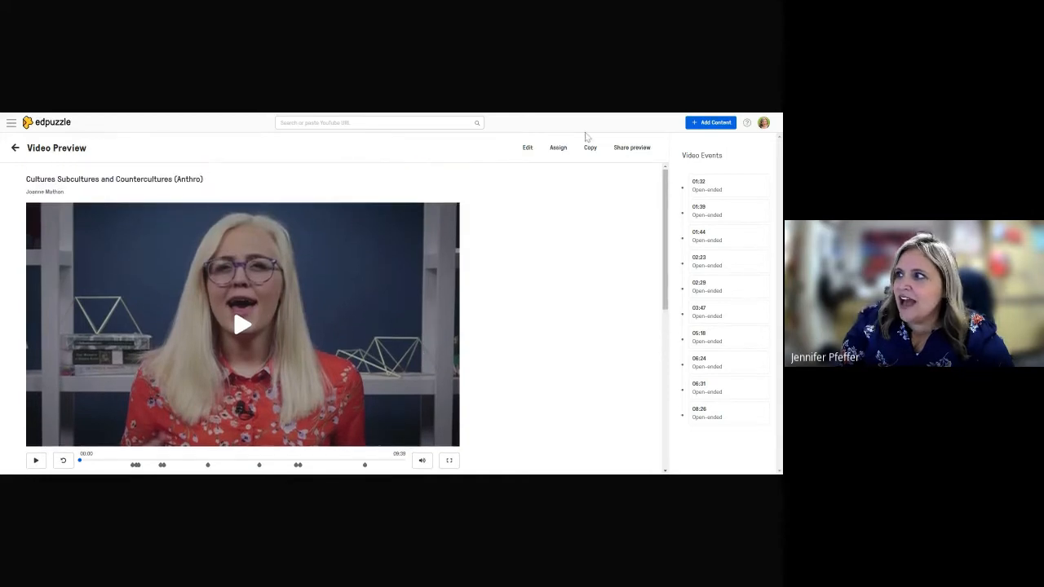
Open the "Cultures Subcultures and Countercultures (Anthro)" video for editing and finish without changing it
left_click(528, 150)
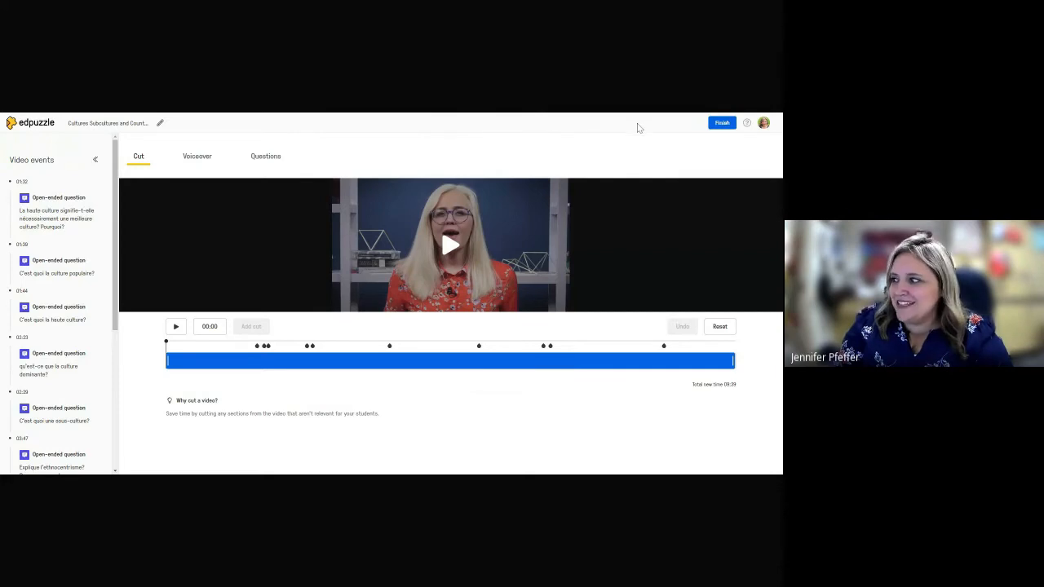
left_click(718, 124)
left_click(17, 149)
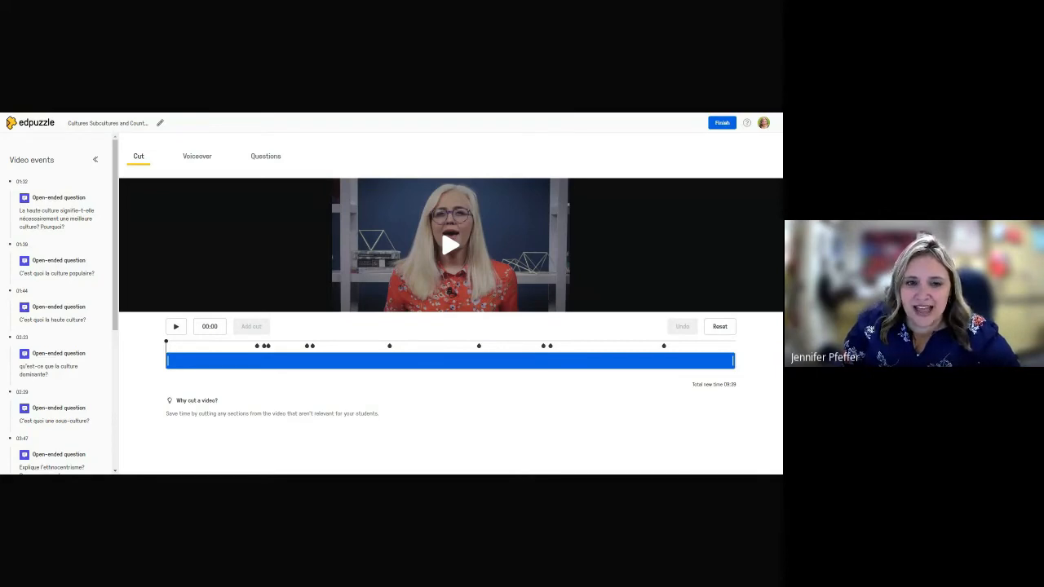
Switch to the presentation and back to Edpuzzle, and look over the "Sociology Crash Course Culture" video preview and its other versions
left_click(194, 115)
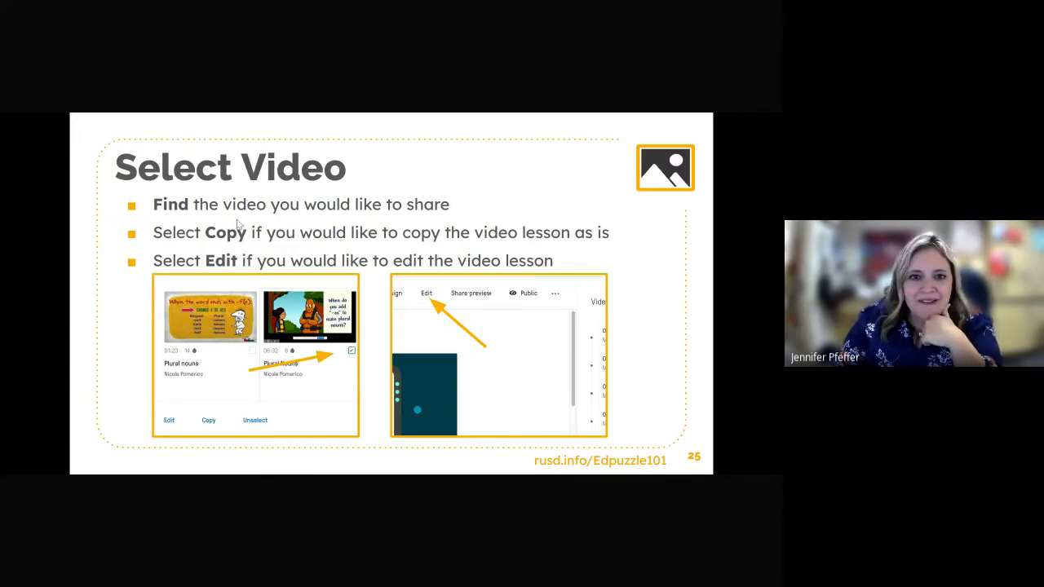
left_click(167, 114)
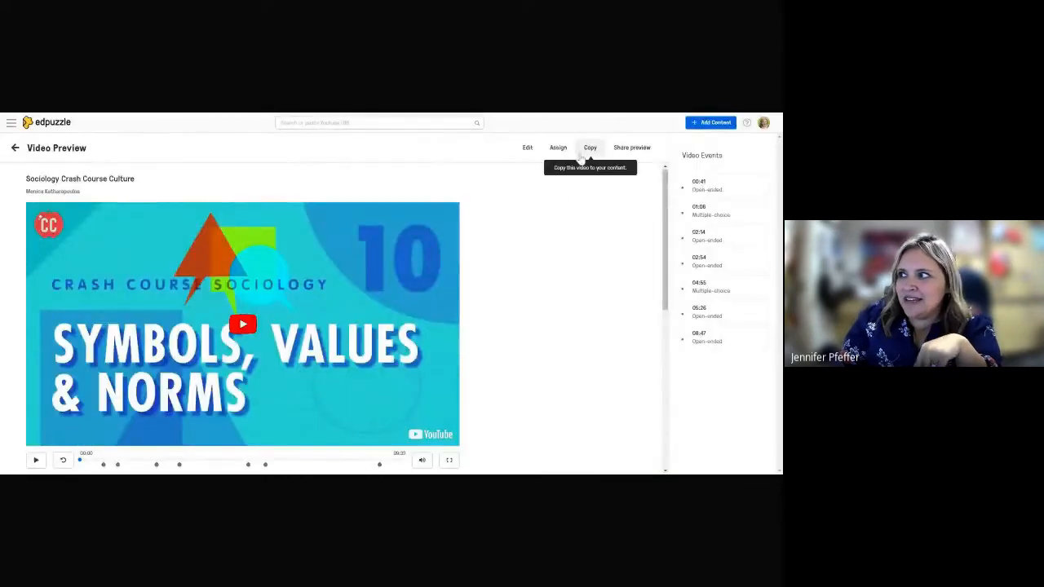
scroll(388, 263, "down", 3)
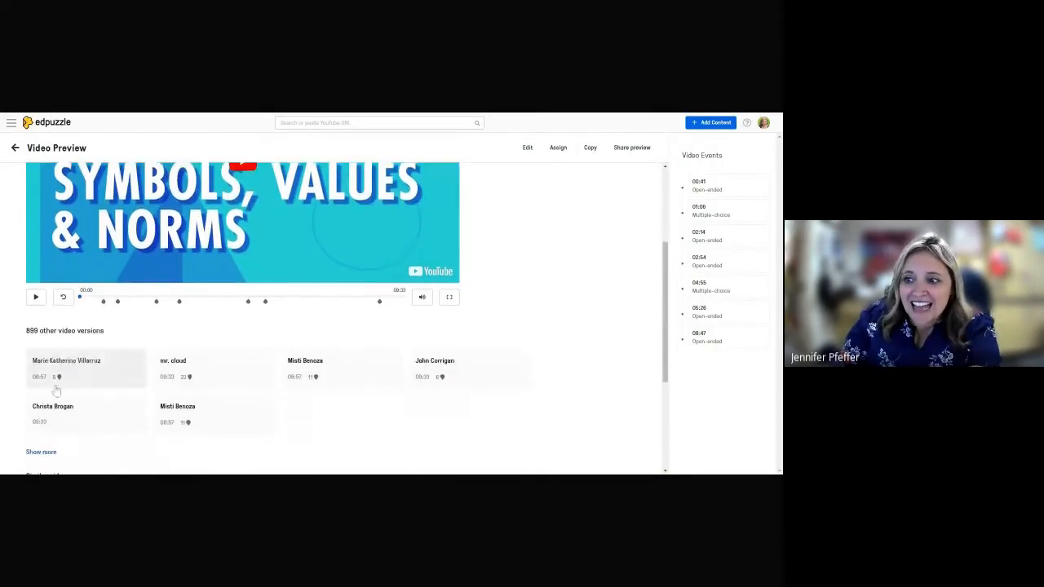
scroll(249, 308, "up", 3)
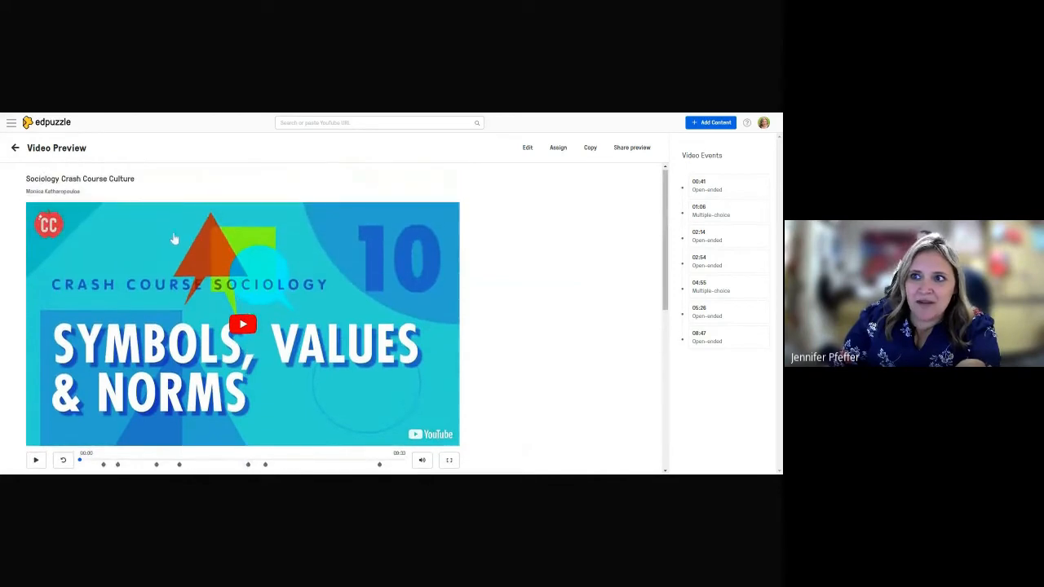
Start assigning the "Sociology Crash Course Culture" video and select the 4F Sociology class
left_click(591, 148)
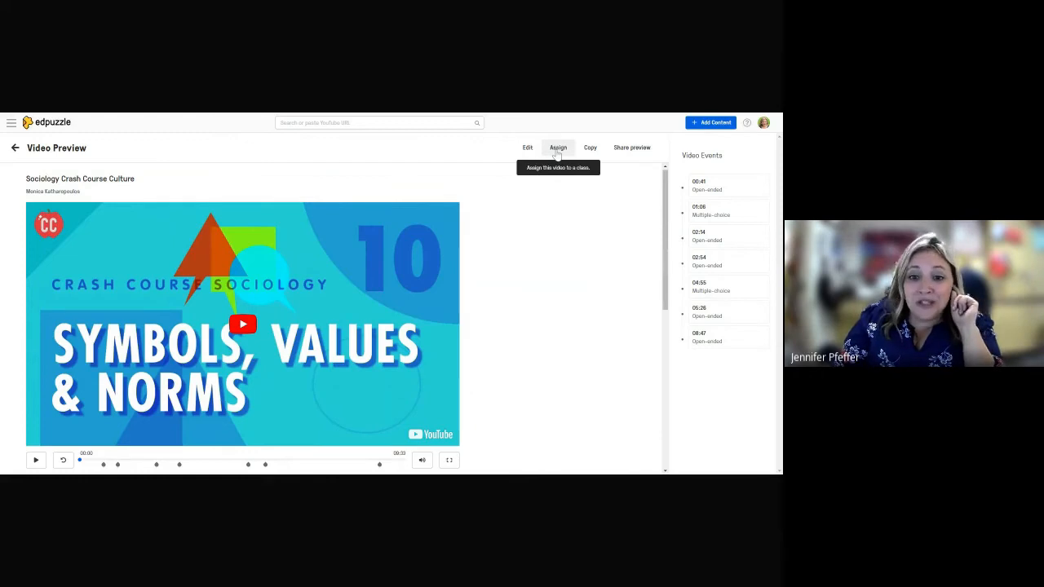
left_click(558, 150)
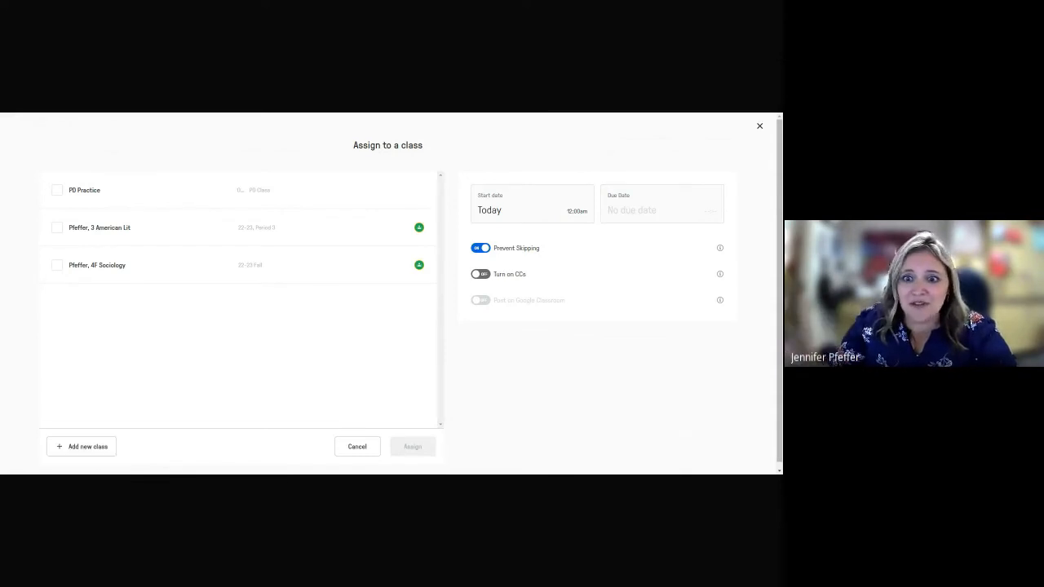
left_click(57, 266)
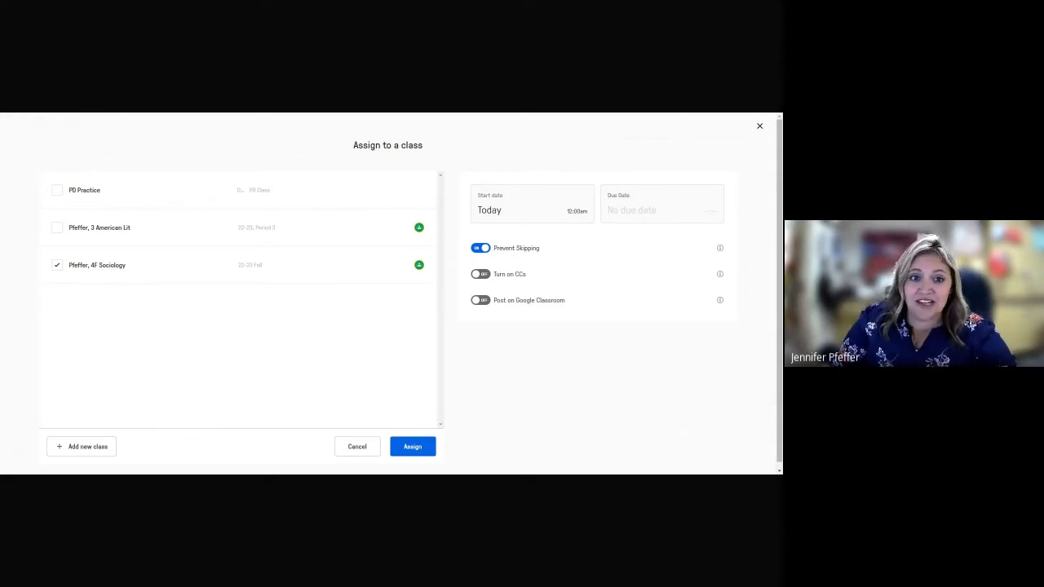
Try to set the assignment's start date to September 14, 2022
left_click(505, 217)
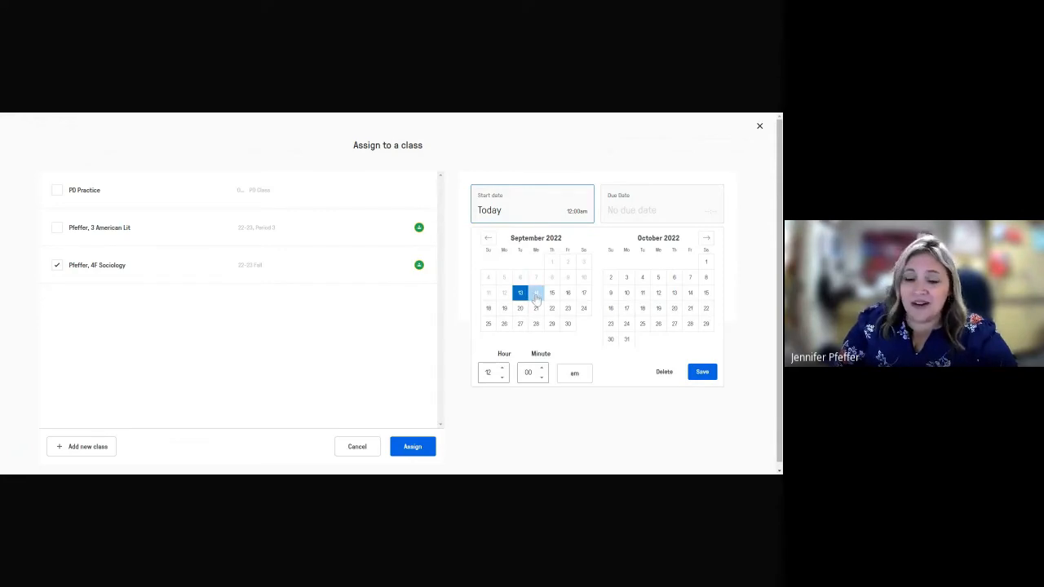
left_click(535, 295)
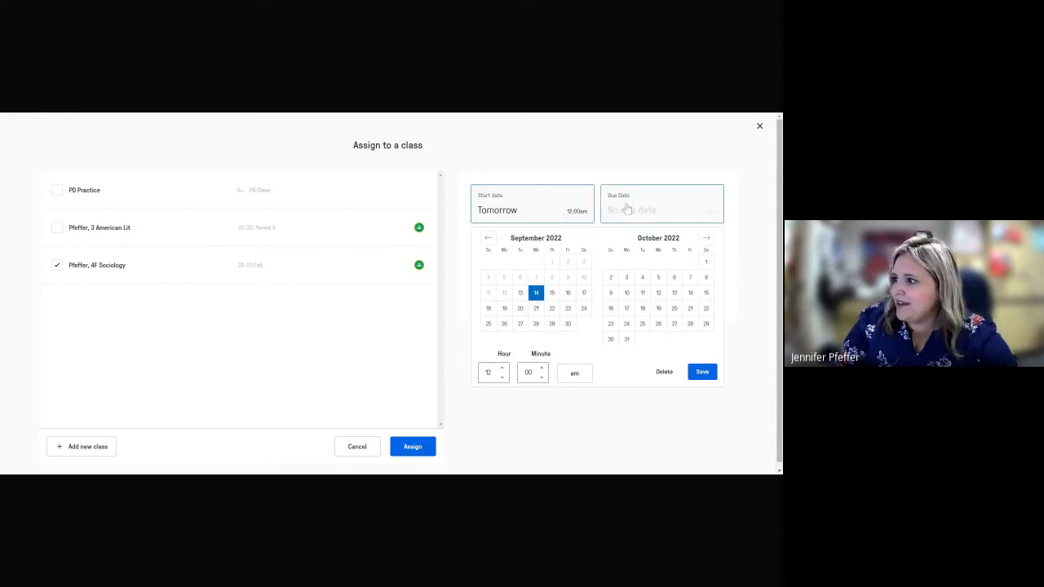
Set the assignment's due date to September 14, 2022 at 11:59 pm and save it
left_click(657, 212)
left_click(630, 218)
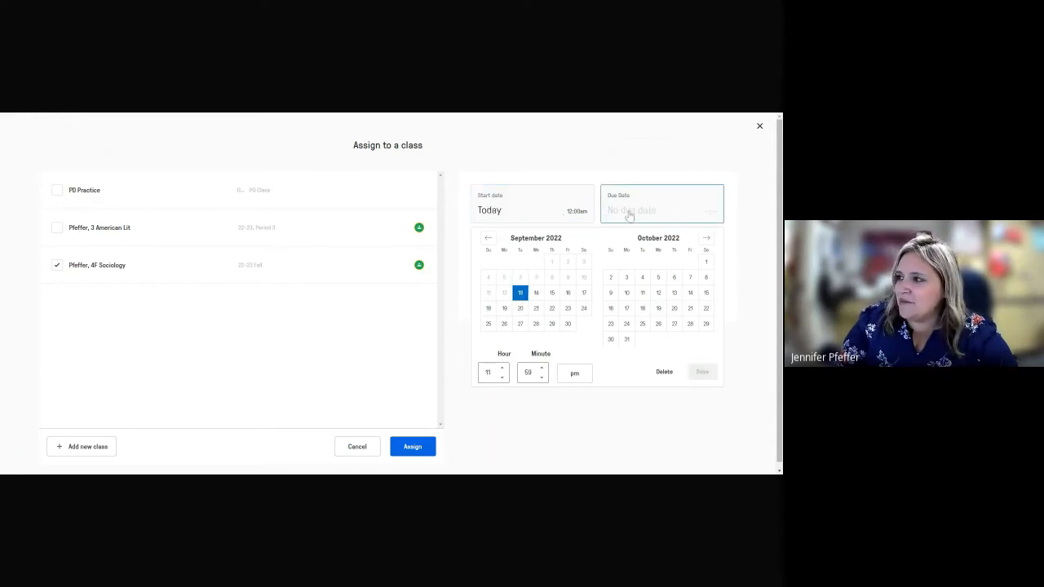
left_click(634, 214)
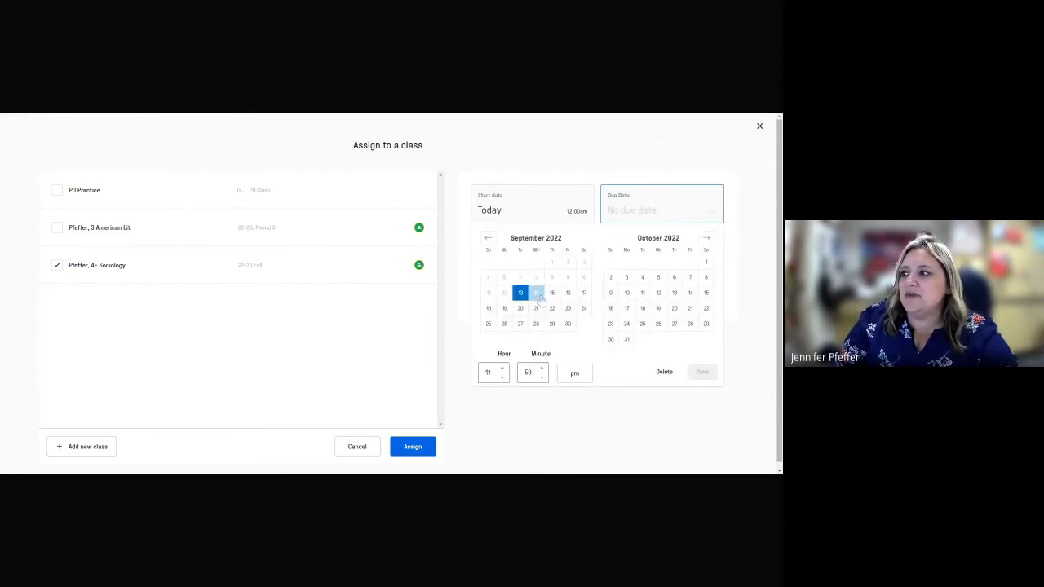
left_click(537, 295)
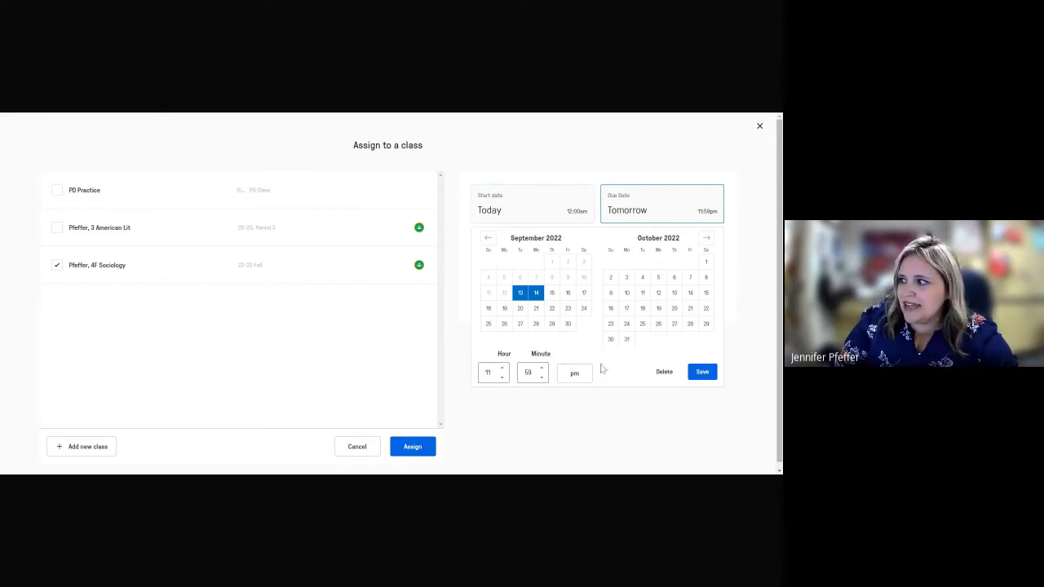
left_click(701, 373)
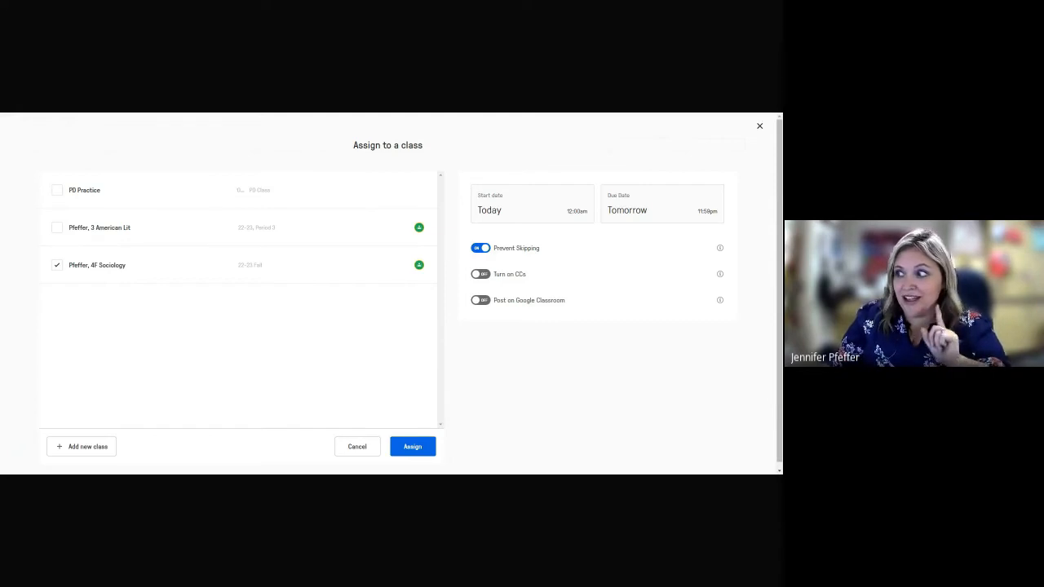
Turn on closed captions and posting on Google Classroom, and assign the video to the selected class
left_click(484, 277)
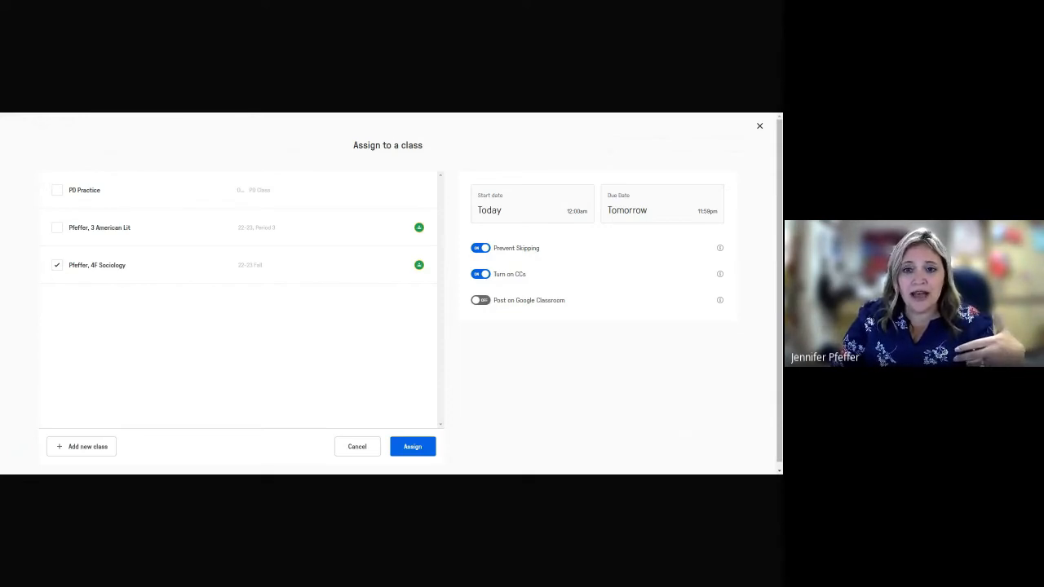
left_click(483, 302)
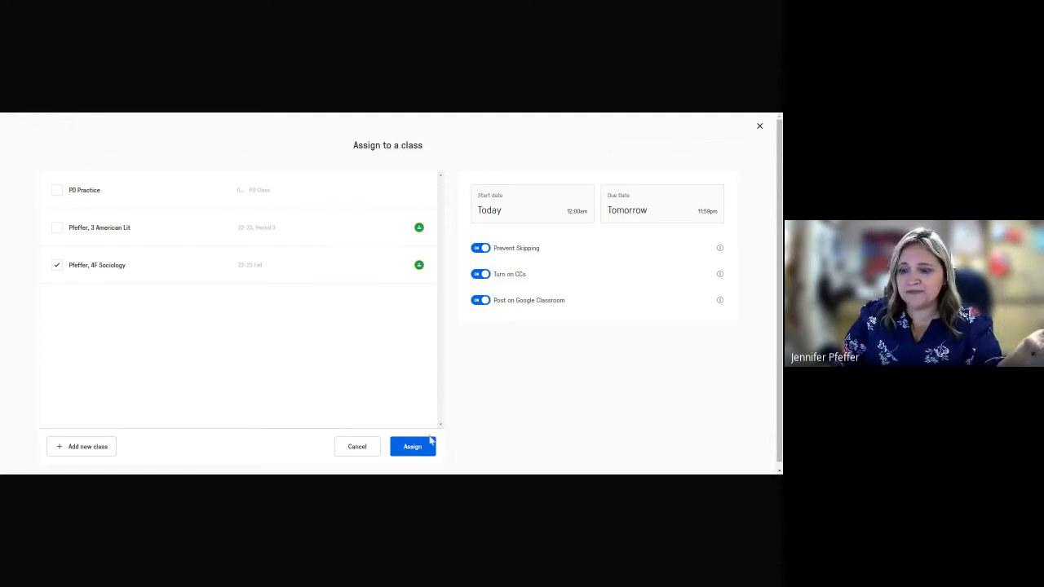
left_click(413, 447)
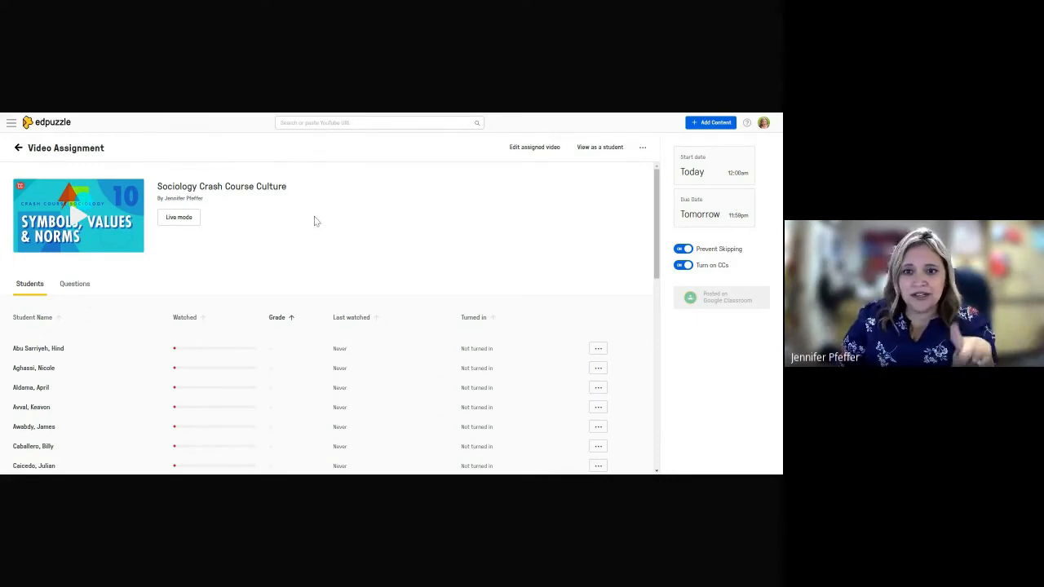
Look over the student list of the "Sociology Crash Course Culture" assignment, including watched progress, grades and turned-in status
scroll(294, 236, "down", 1)
scroll(130, 319, "down", 2)
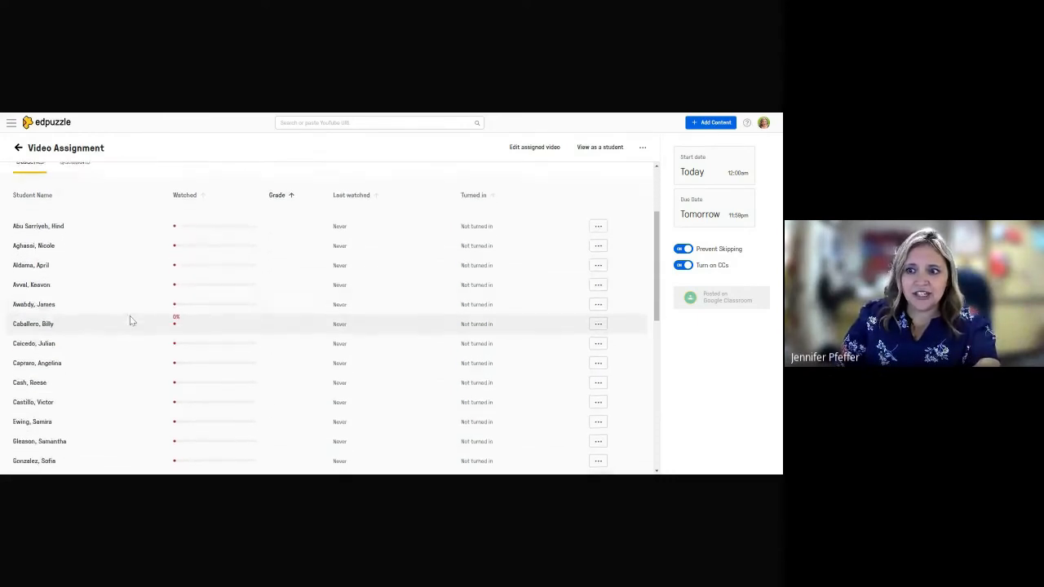
scroll(130, 320, "down", 12)
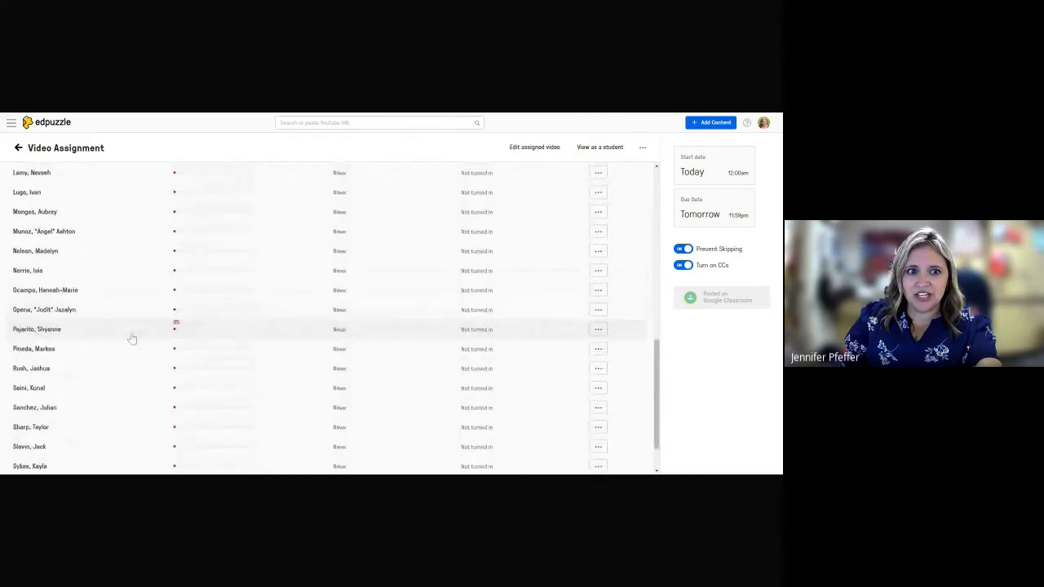
scroll(209, 330, "up", 15)
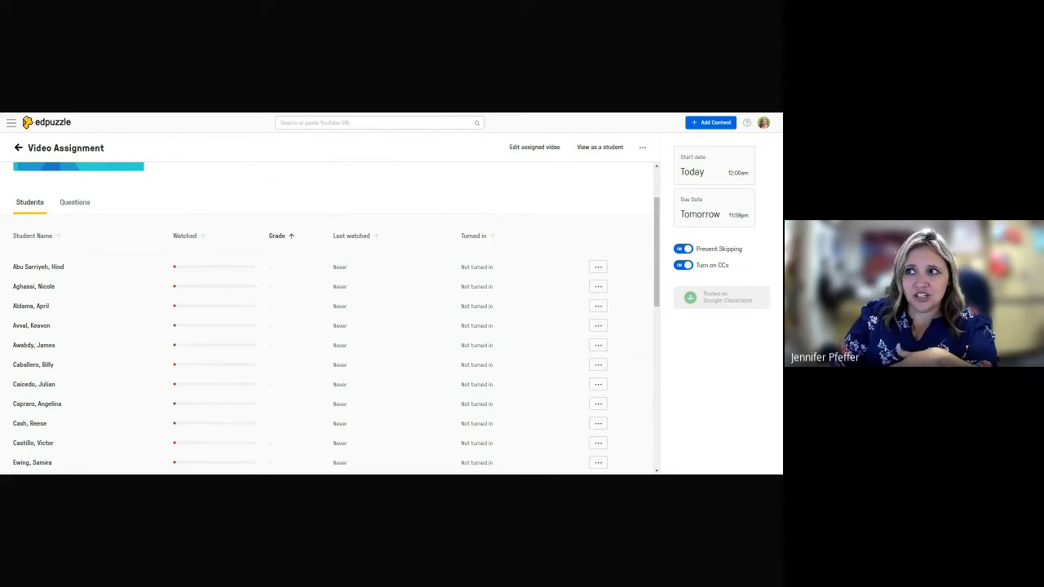
Switch to the 4F Sociology class in Google Classroom and move the Edpuzzle assignment in its classwork into the "Culture: Unit 2" topic
key("ctrl+Tab")
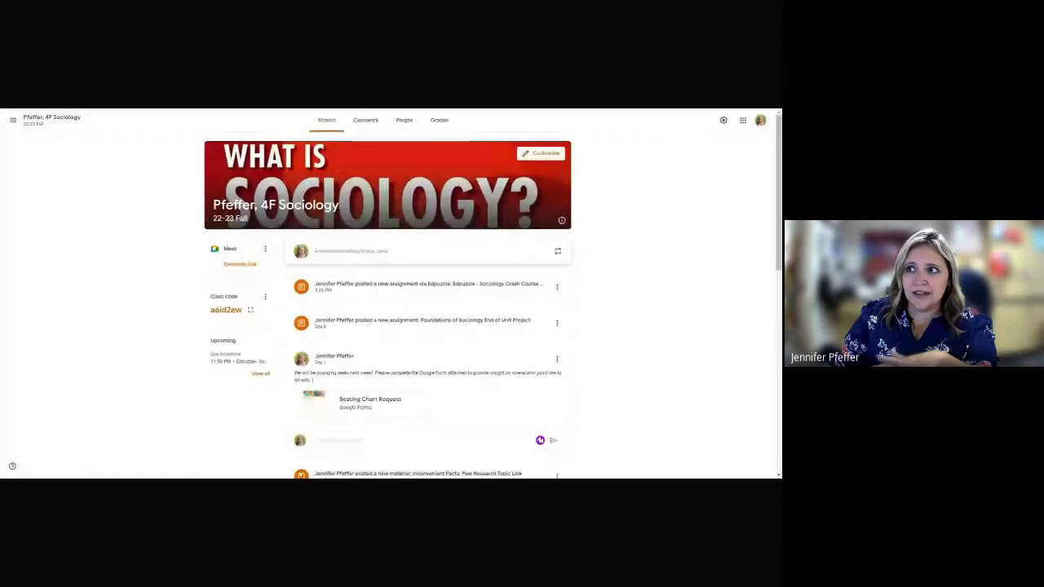
left_click(365, 124)
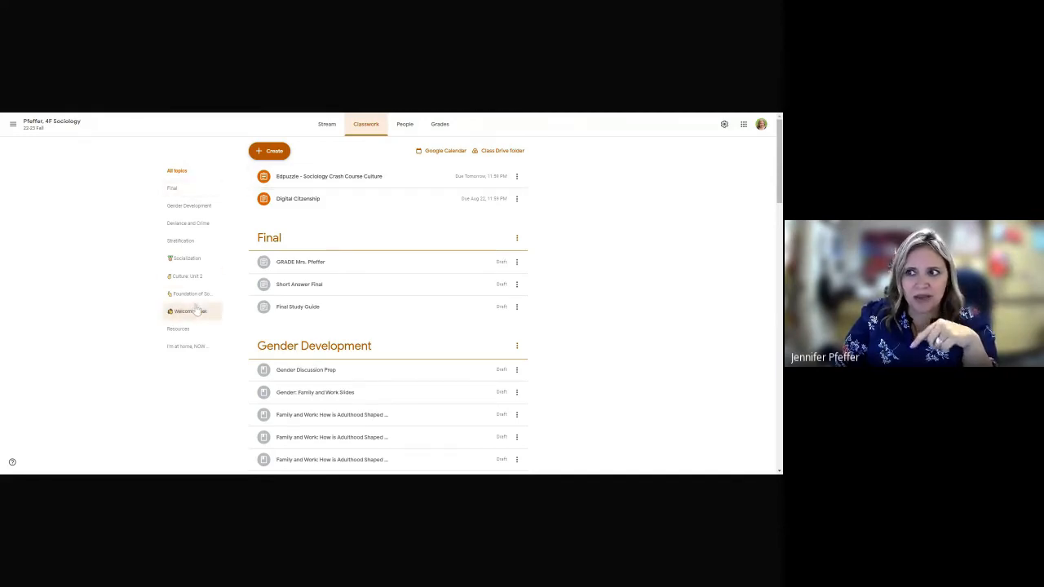
left_click_drag(338, 180, 361, 270)
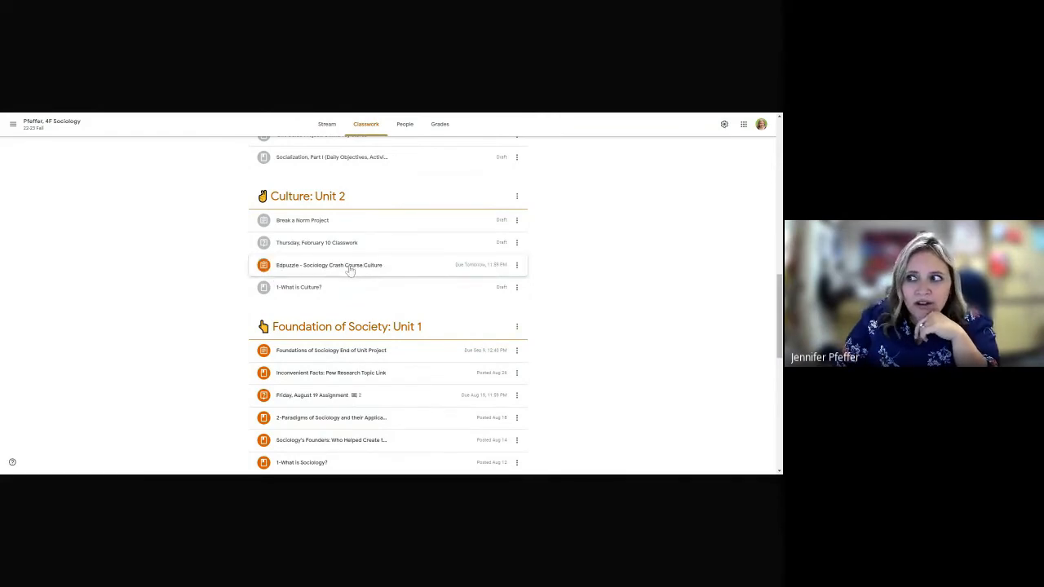
Open the "Edpuzzle - Sociology Crash Course Culture" classwork assignment for editing, review its details and save it
left_click(359, 270)
left_click(516, 271)
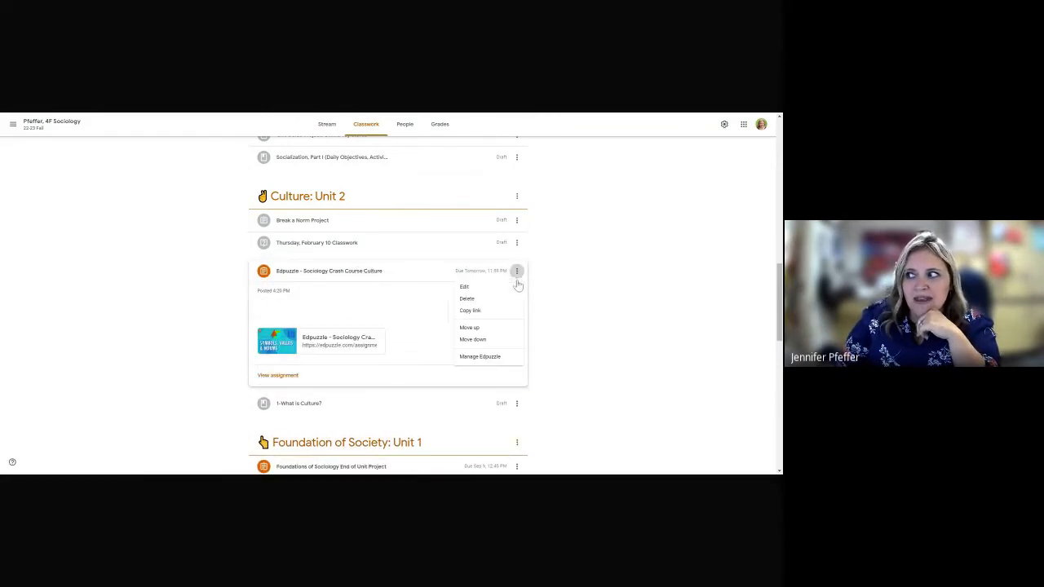
left_click(507, 290)
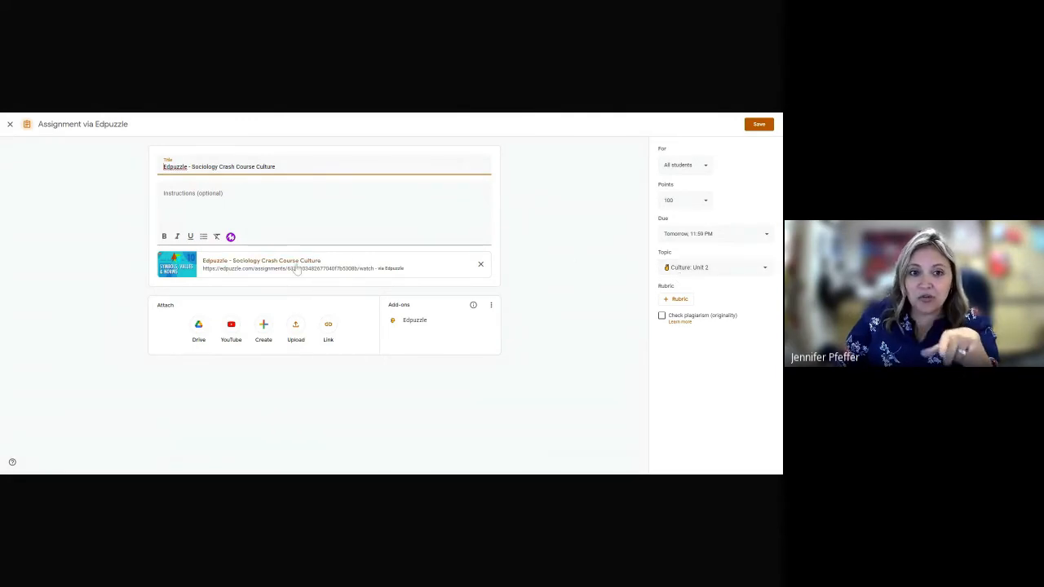
left_click(760, 126)
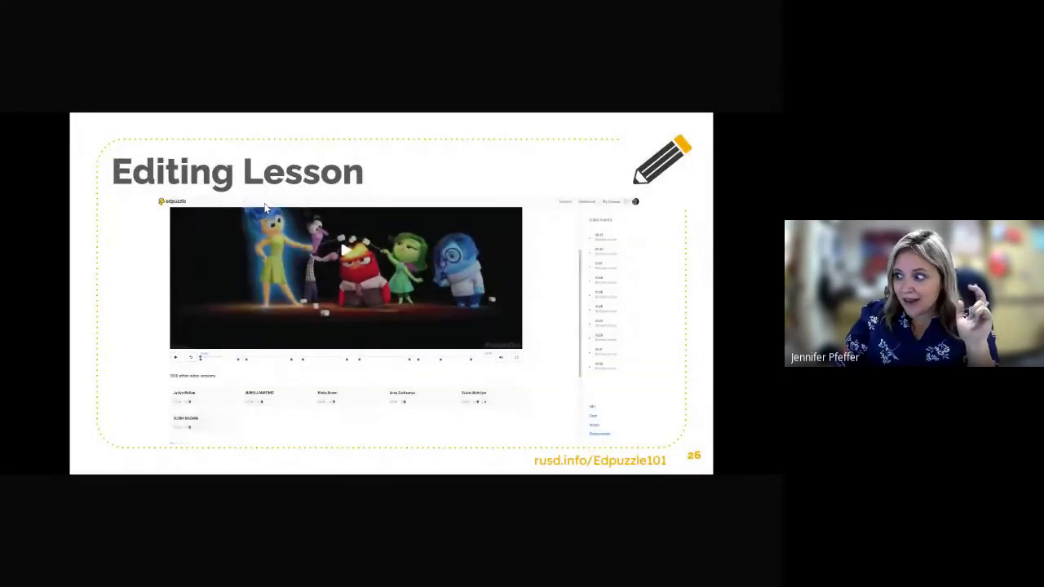
left_click(293, 187)
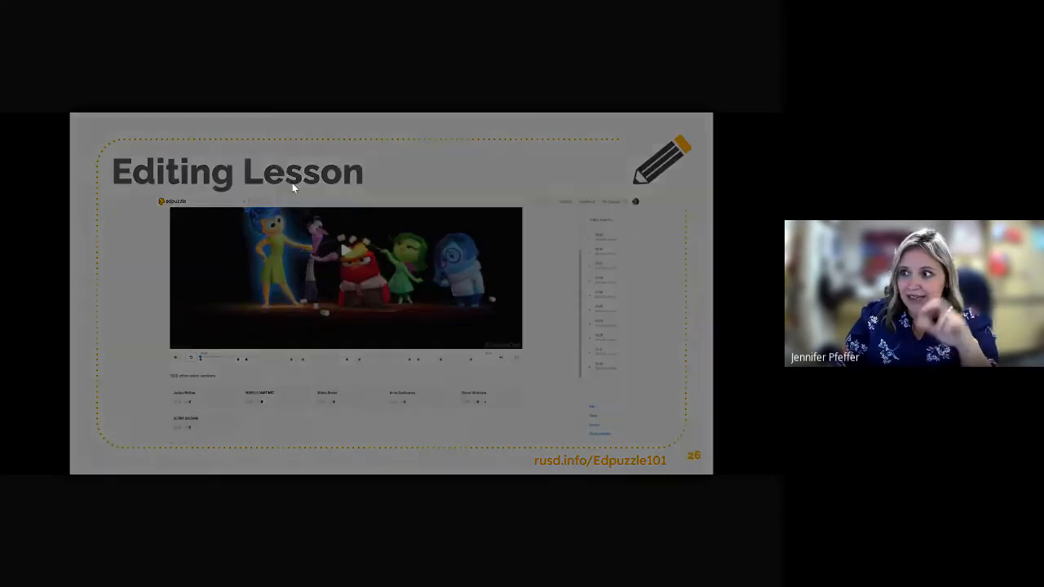